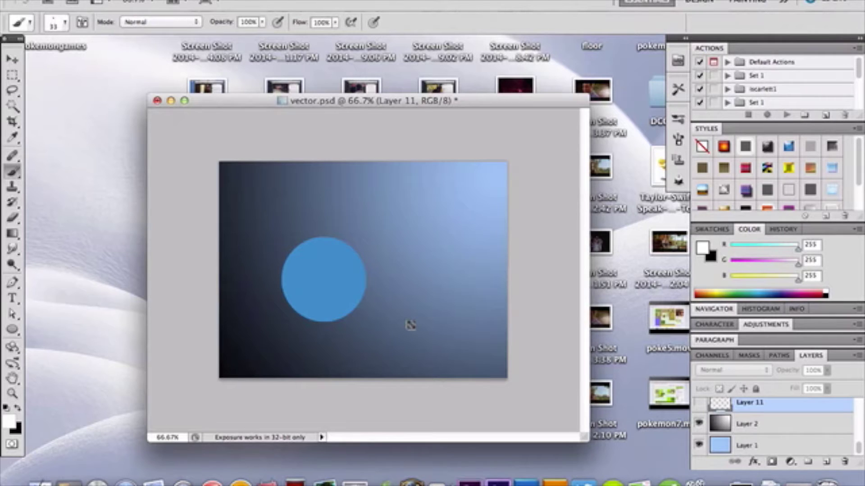
Select the gradient background Layer 2 and switch to the Ellipse Tool
left_click(785, 425)
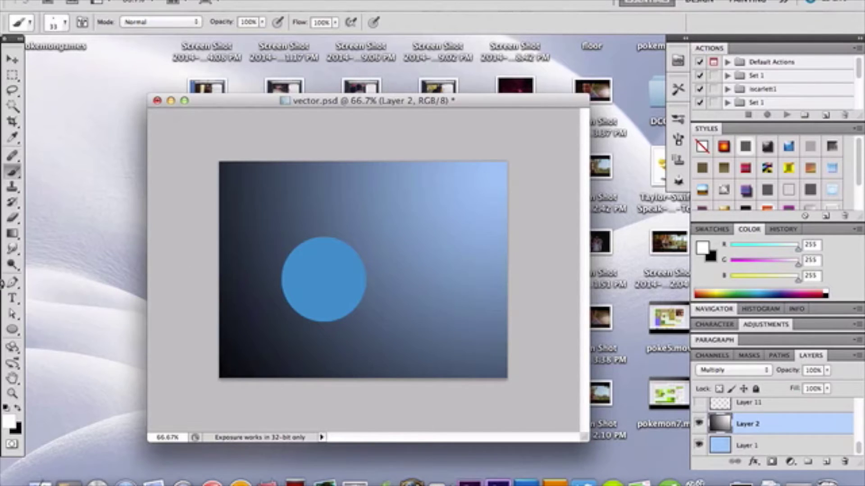
left_click(13, 330)
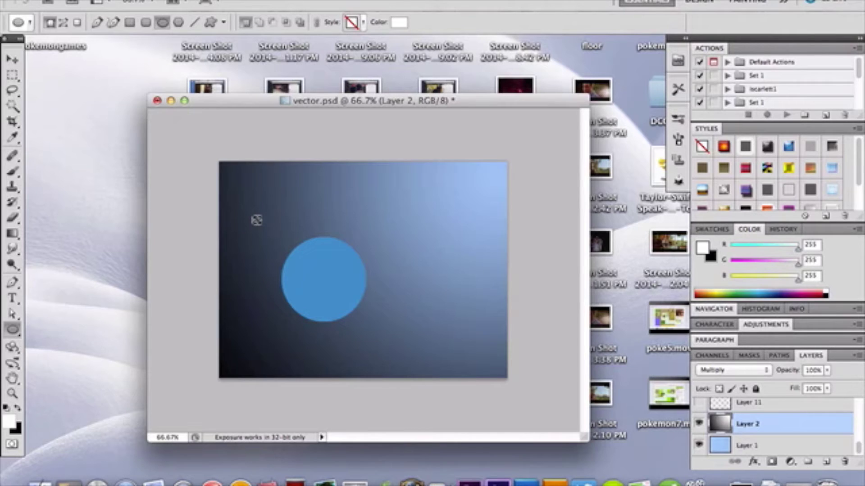
Draw a larger circle around the blue one and centre it over the original circle
left_click_drag(257, 219, 426, 334)
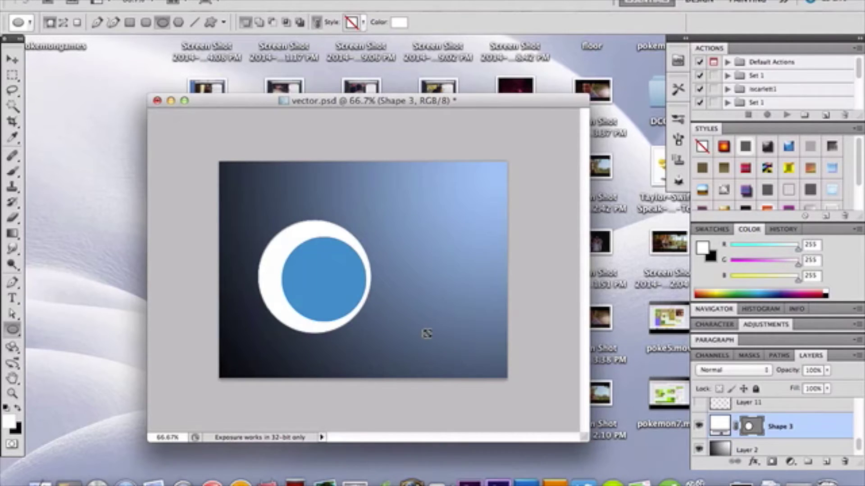
key("ctrl+z")
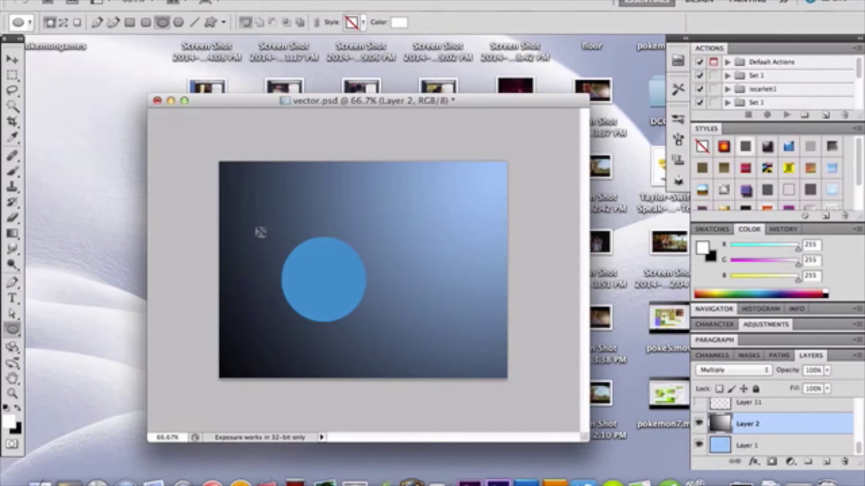
left_click_drag(258, 230, 497, 369)
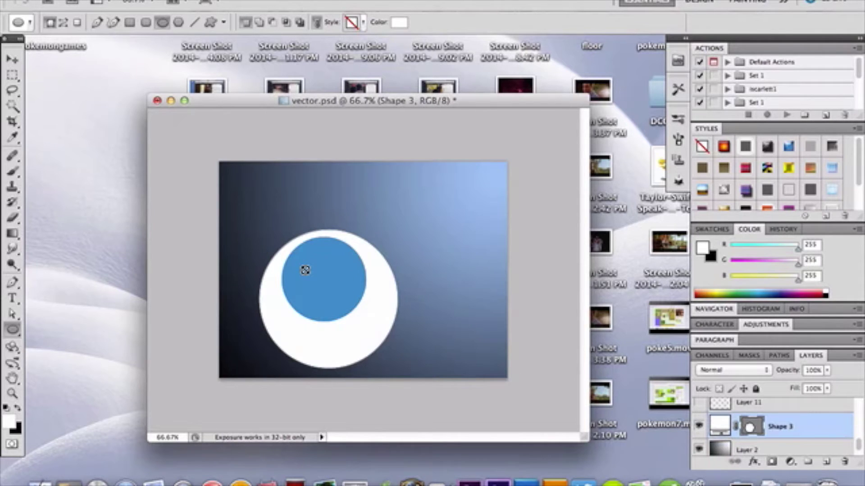
key("ctrl+t")
left_click_drag(380, 332, 382, 310)
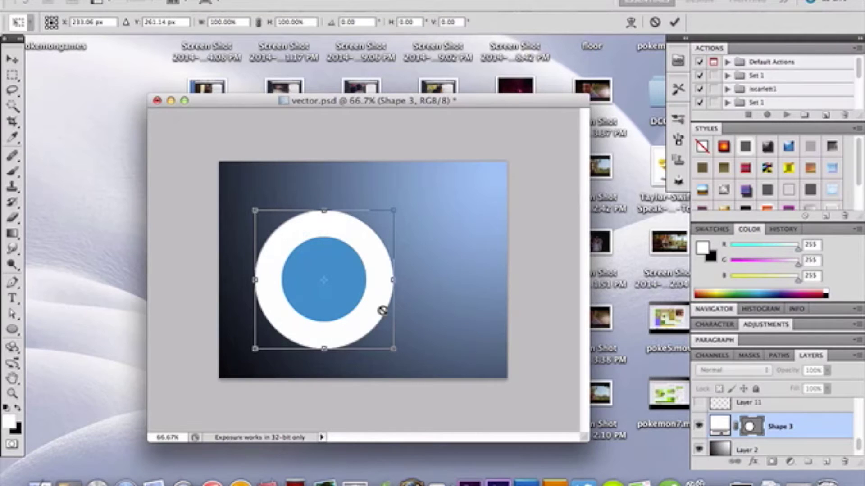
key("Return")
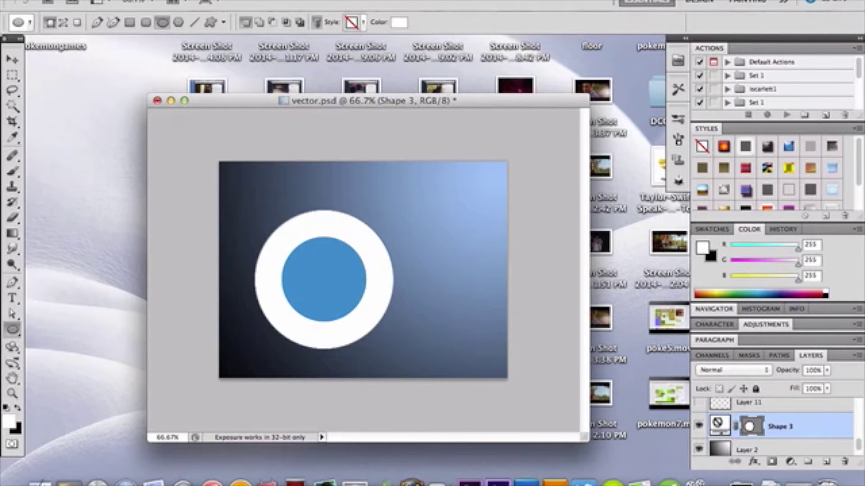
Fill the new circle with blue 2f8bcb sampled from the original circle
double_click(717, 422)
left_click(302, 288)
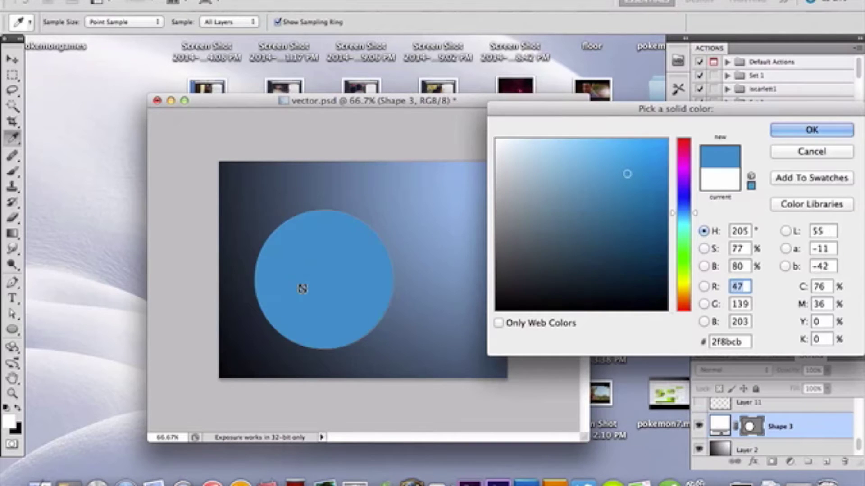
key("Return")
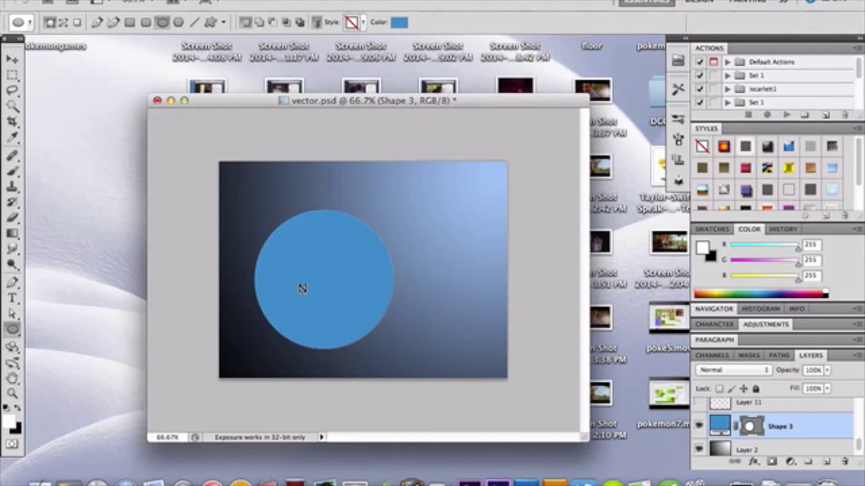
left_click(13, 231)
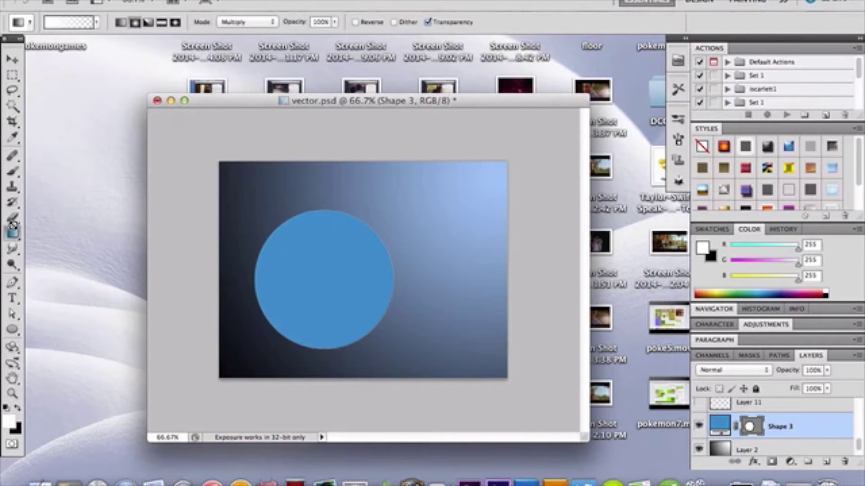
Paint a white radial gradient highlight on a new layer over the sphere
left_click(133, 22)
left_click(825, 462)
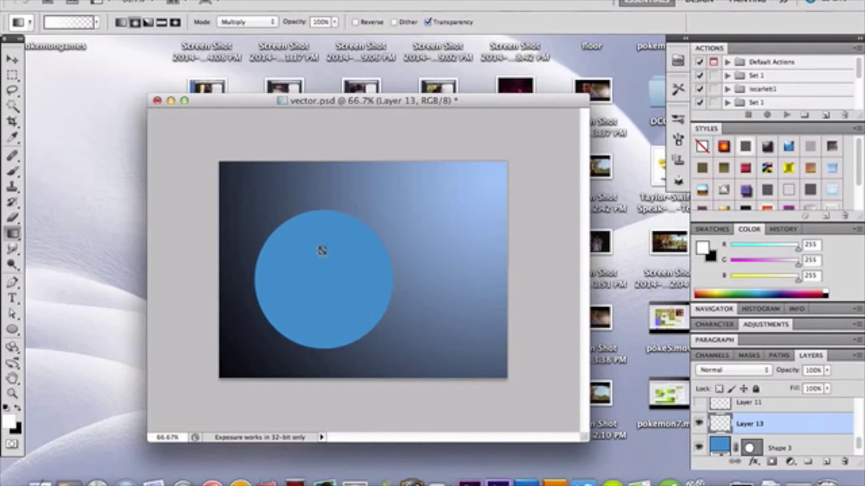
left_click_drag(320, 247, 321, 320)
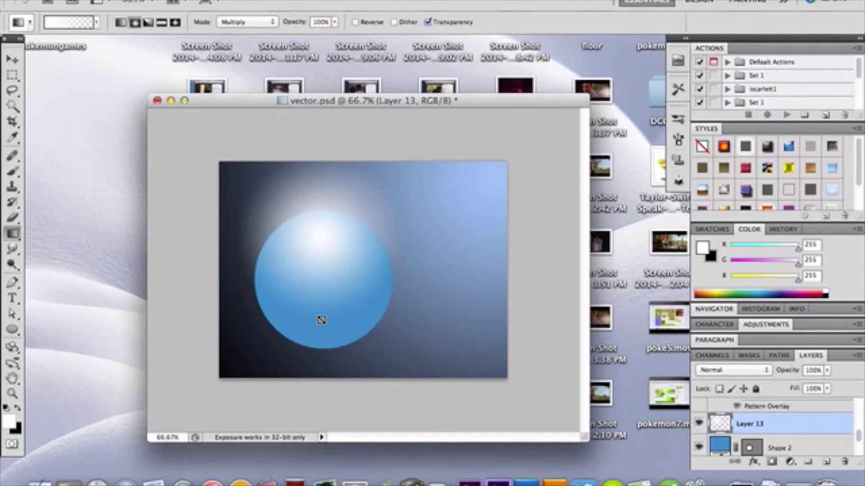
Scale the highlight to about 85% and position it just below centre, nudged left
key("ctrl+t")
left_click_drag(347, 263, 349, 317)
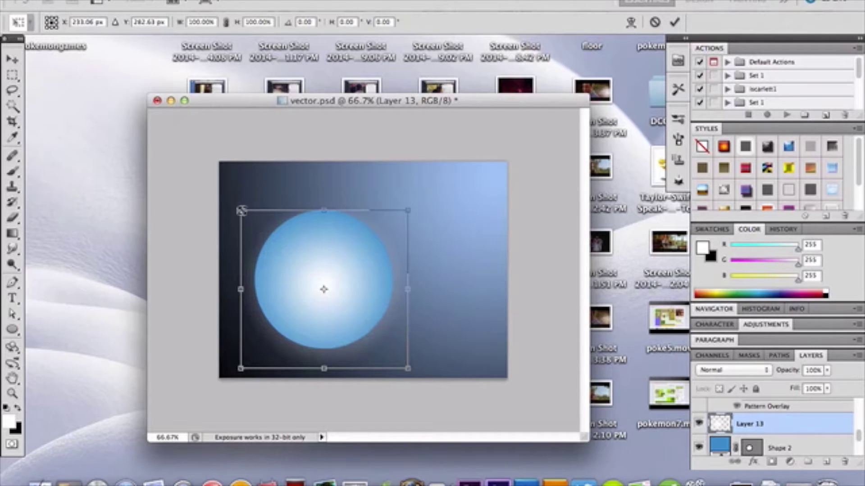
left_click_drag(241, 211, 266, 235)
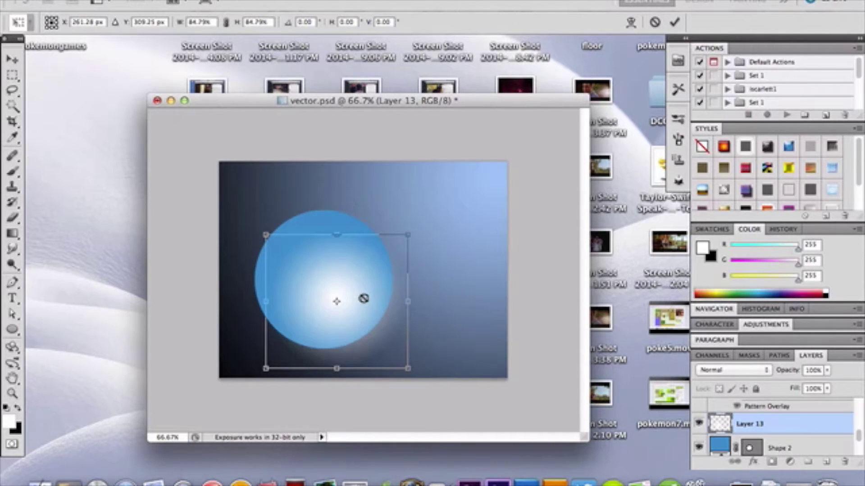
left_click_drag(363, 298, 347, 296)
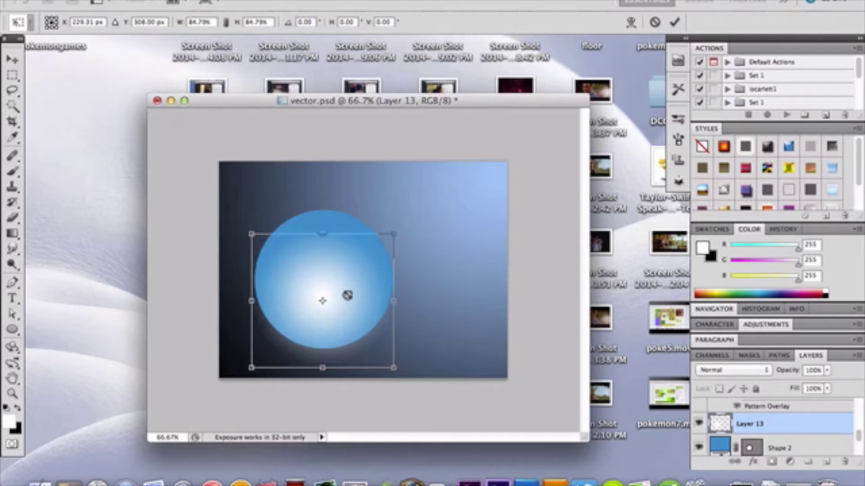
key("Return")
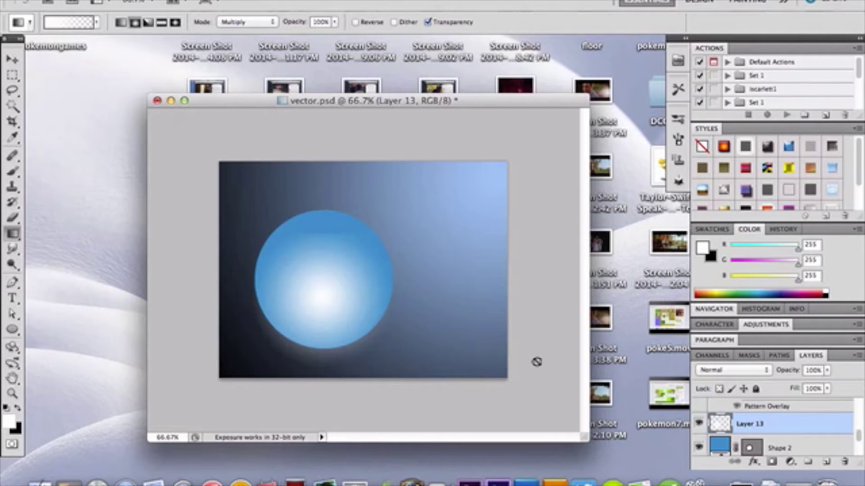
scroll(768, 415, "down", 2)
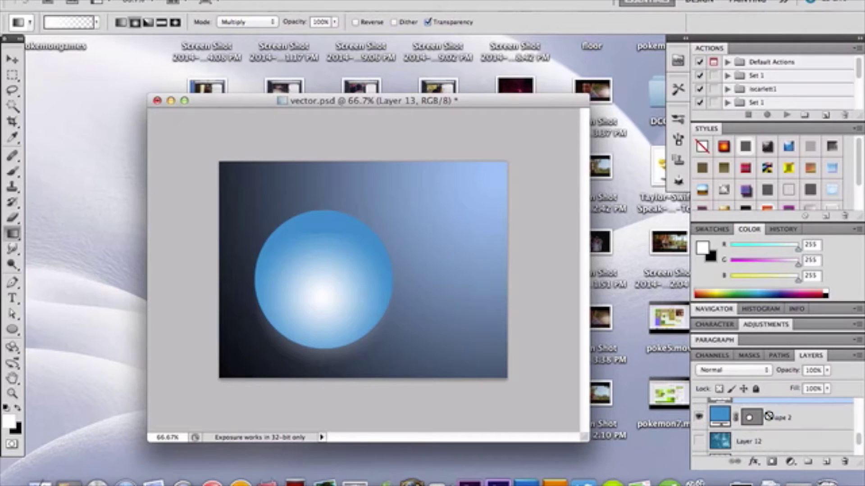
Start duplicating the selected sphere layers, then cancel without duplicating or merging
left_click(768, 415)
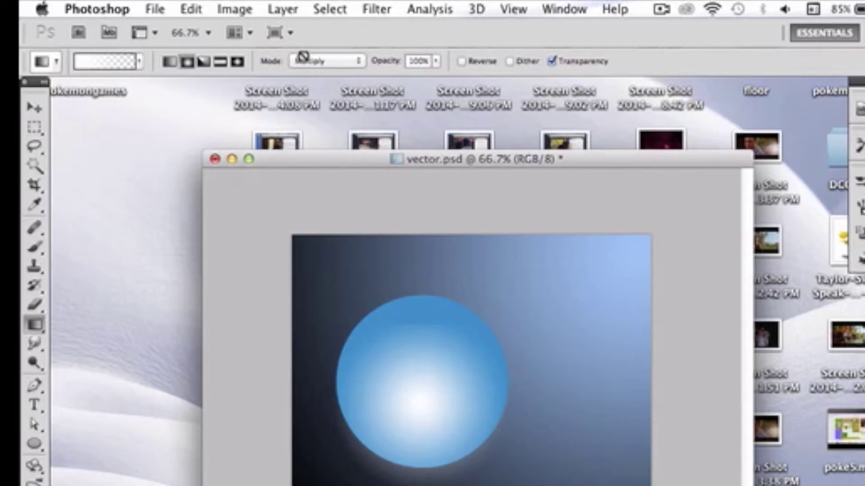
left_click(274, 9)
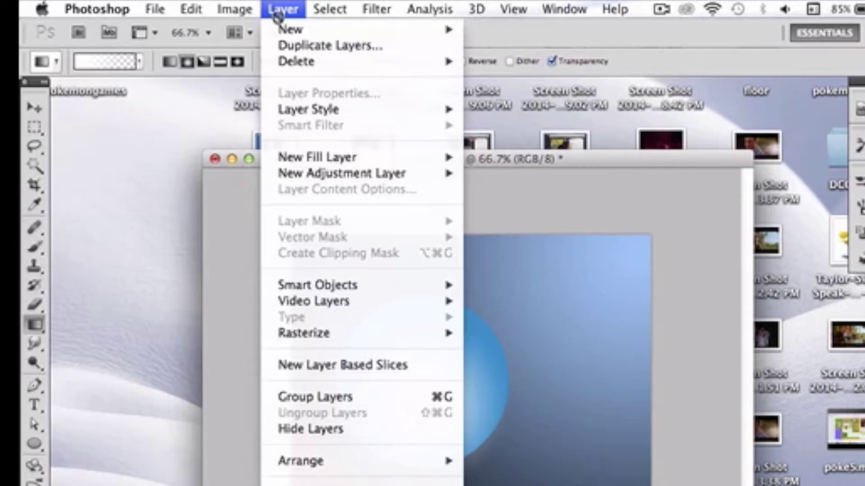
left_click(310, 47)
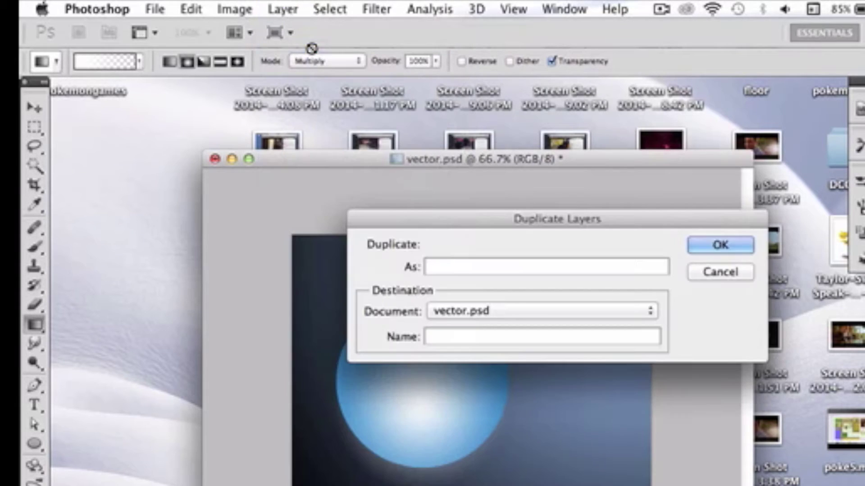
left_click(734, 271)
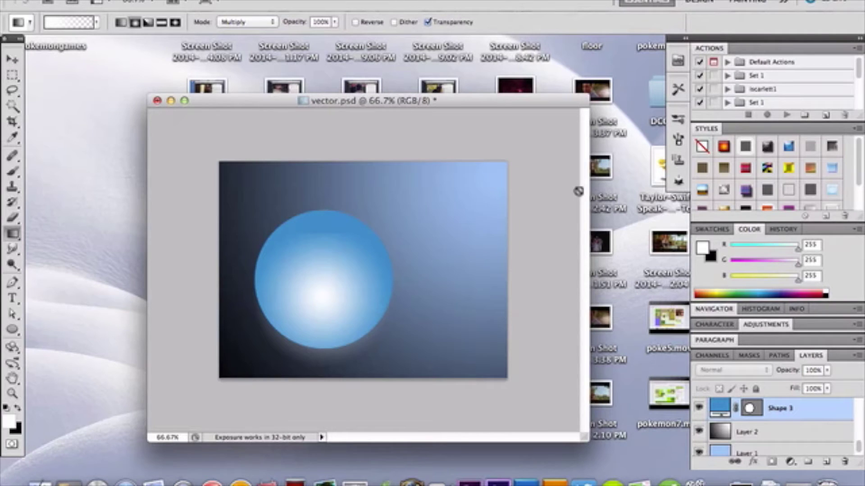
left_click(216, 1)
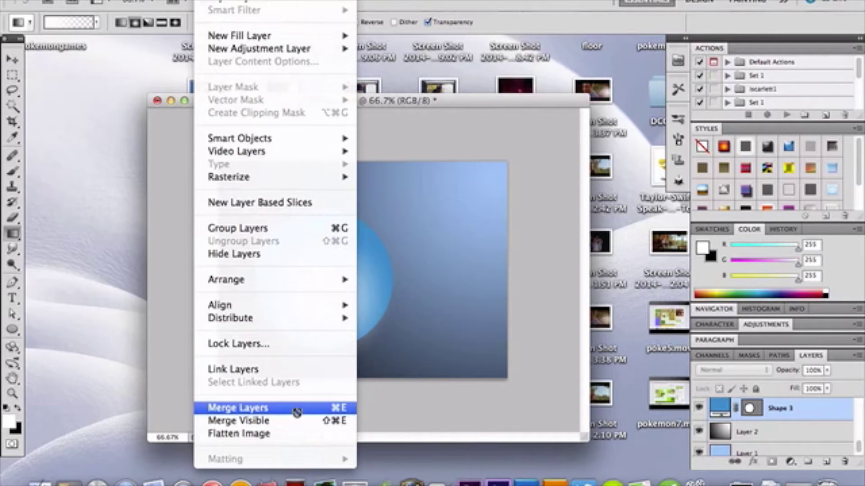
left_click(535, 216)
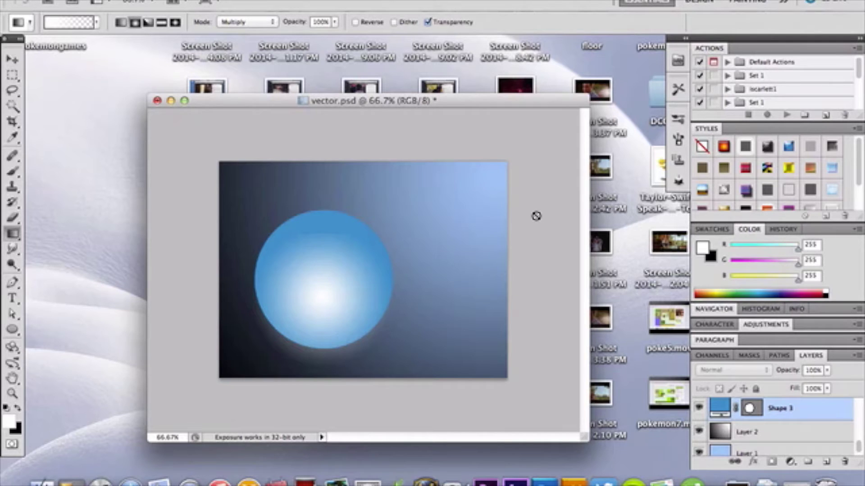
Hide the Shape 3 circle, the Layer 13 highlight and the plain blue circle
left_click(799, 411)
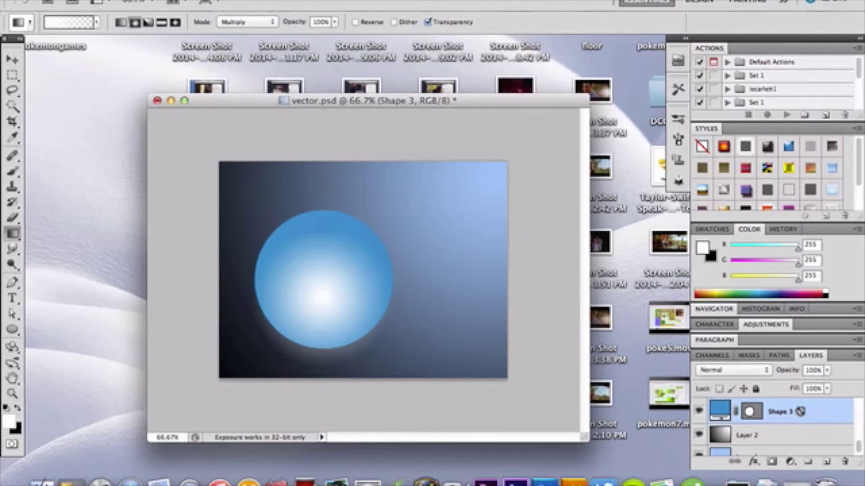
scroll(799, 411, "down", 1)
scroll(799, 410, "up", 3)
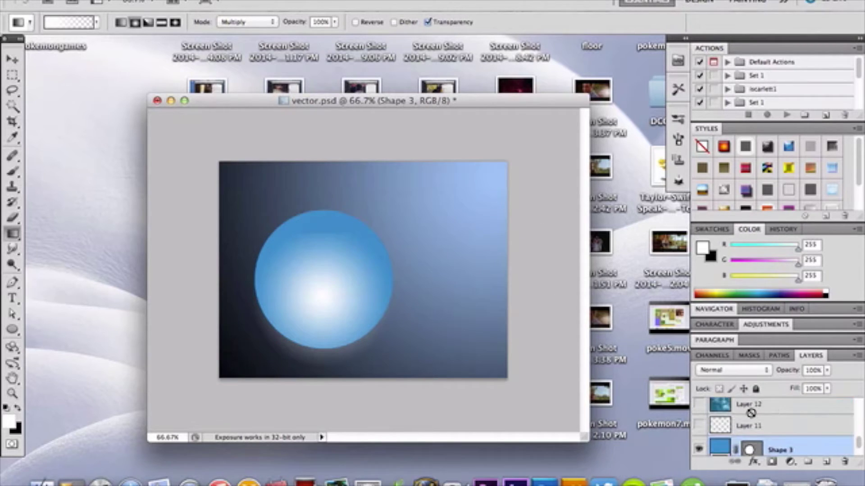
left_click(696, 448)
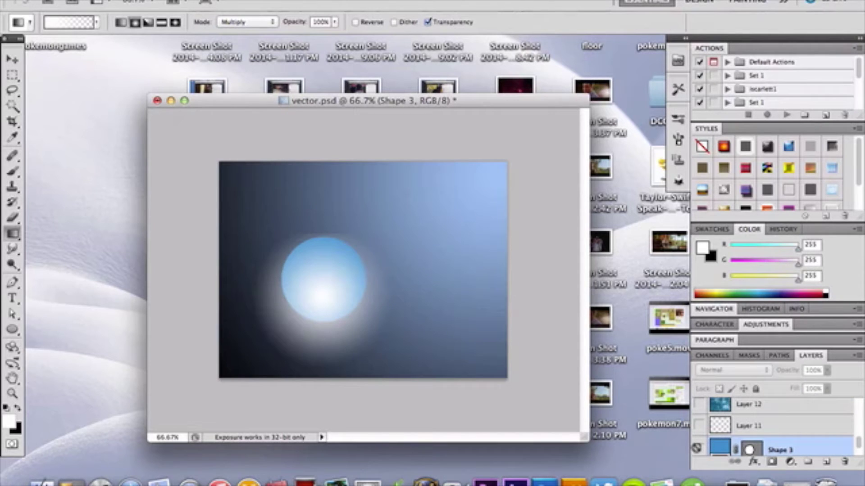
scroll(696, 448, "down", 2)
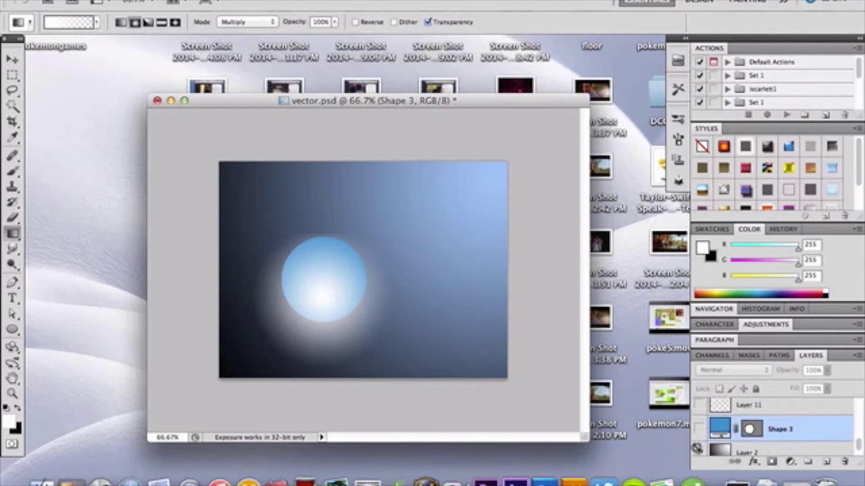
scroll(697, 448, "up", 3)
scroll(699, 432, "up", 3)
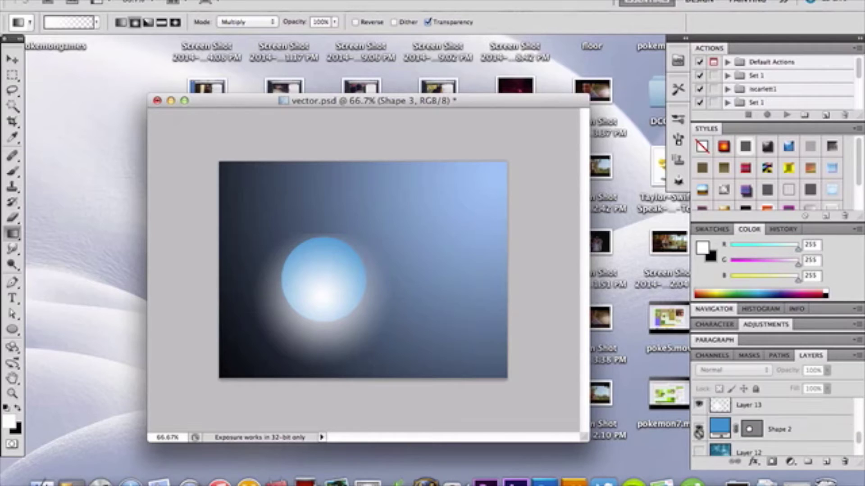
left_click(698, 429)
scroll(698, 429, "down", 3)
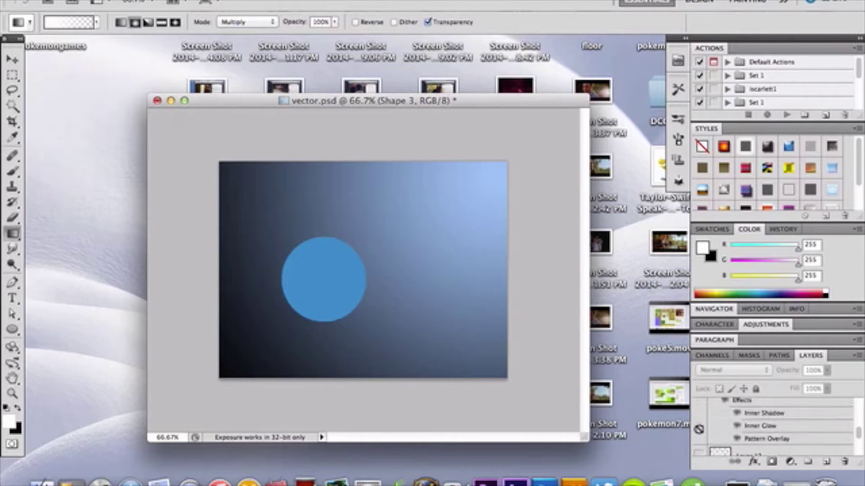
scroll(698, 429, "down", 3)
scroll(698, 429, "up", 1)
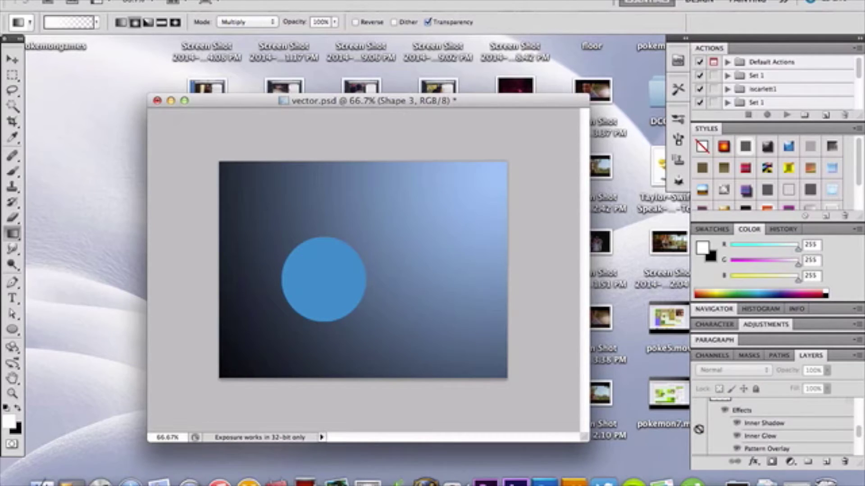
scroll(699, 429, "down", 1)
scroll(698, 429, "down", 1)
scroll(699, 429, "down", 1)
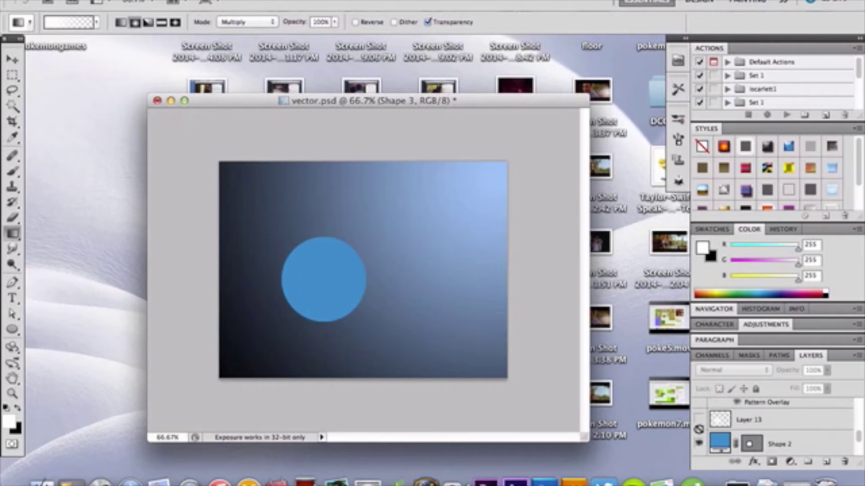
left_click(699, 439)
scroll(699, 439, "up", 1)
scroll(698, 440, "up", 1)
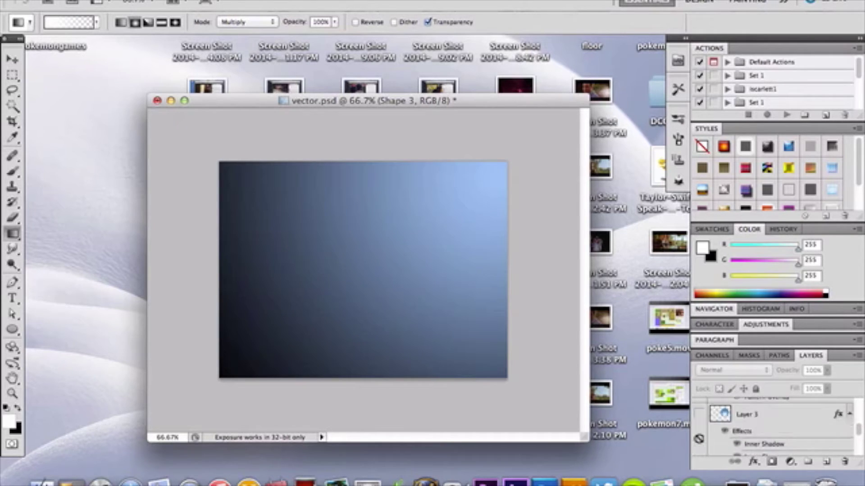
scroll(698, 439, "up", 1)
double_click(799, 423)
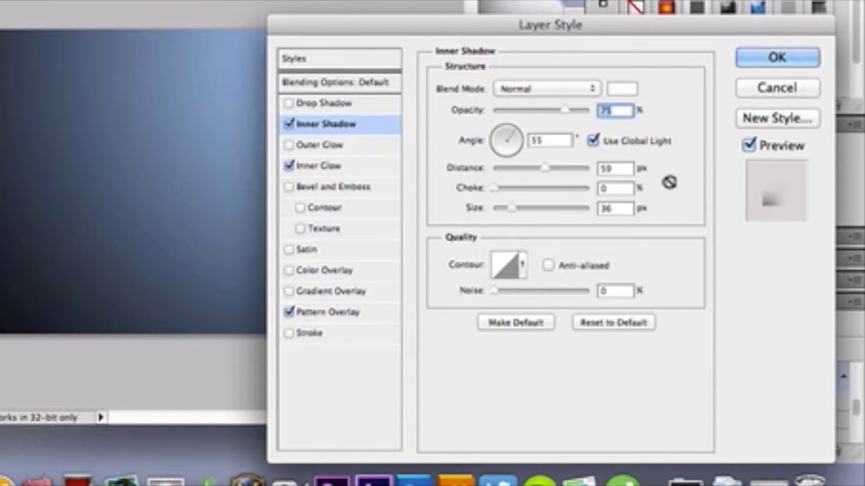
Review Layer 3's inner glow (20% Screen, 68px) and pattern overlay (63% Color Burn, 17%)
left_click(344, 166)
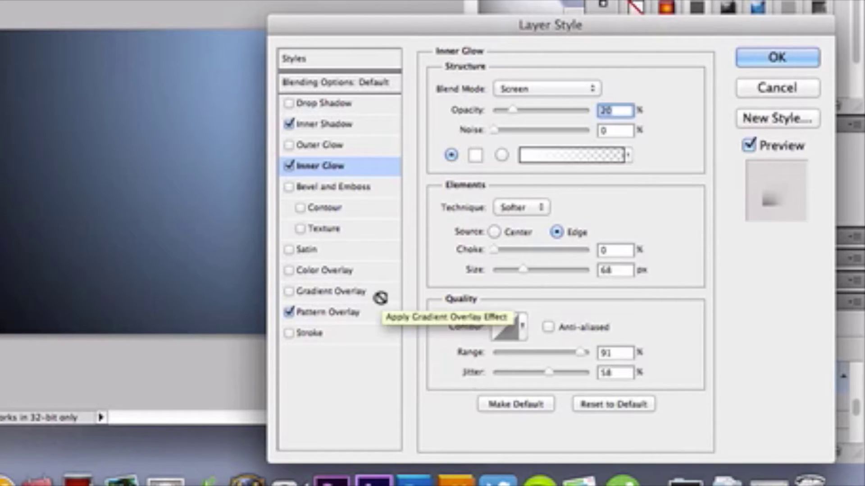
left_click(348, 312)
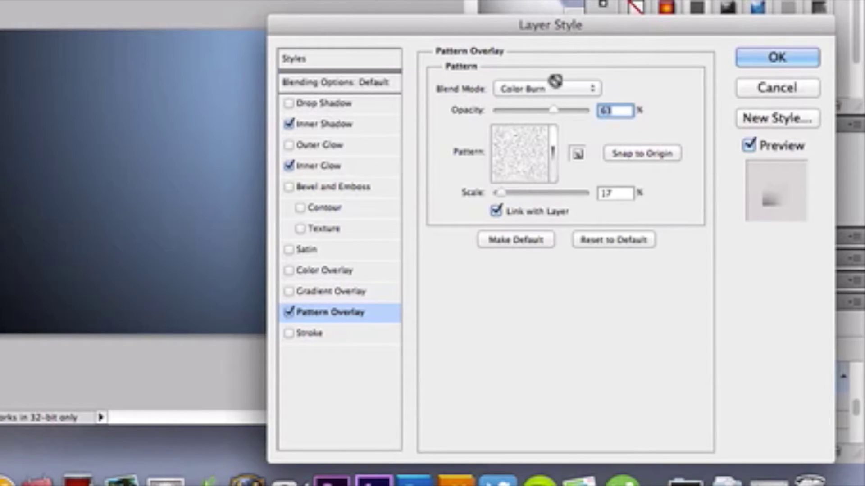
Set Layer 3's pattern overlay to the Leather pattern and apply the style
left_click(549, 143)
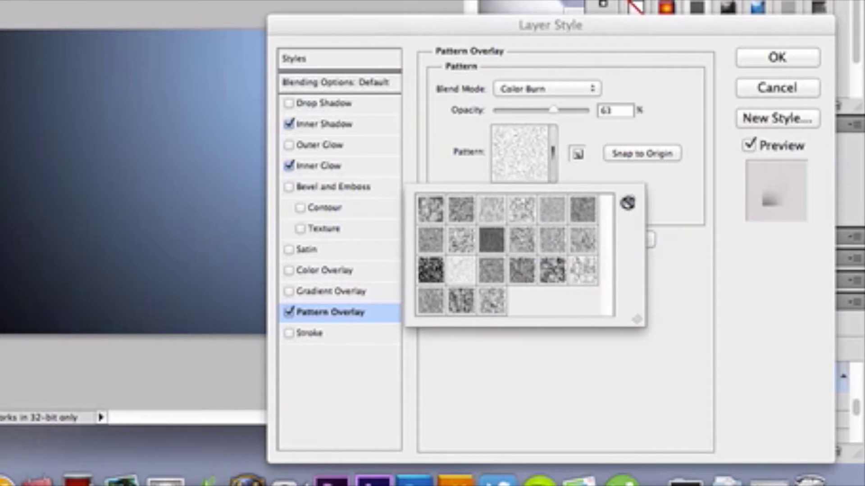
left_click(629, 201)
key("Escape")
left_click(628, 204)
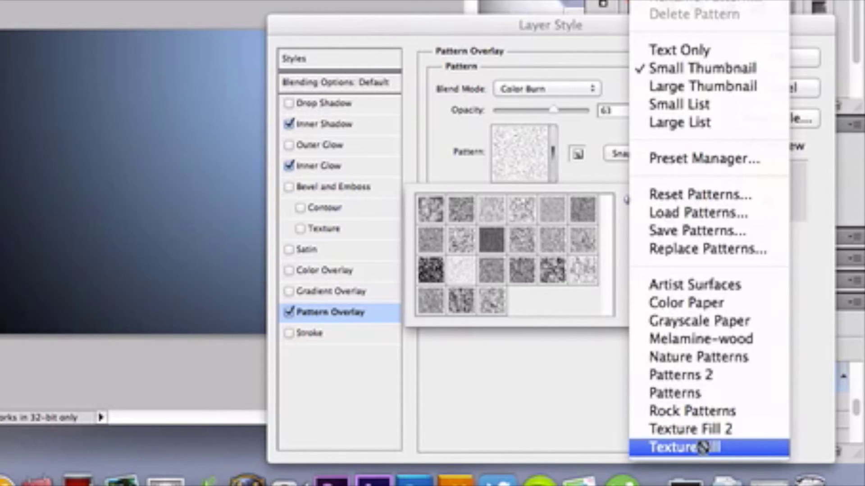
left_click(526, 377)
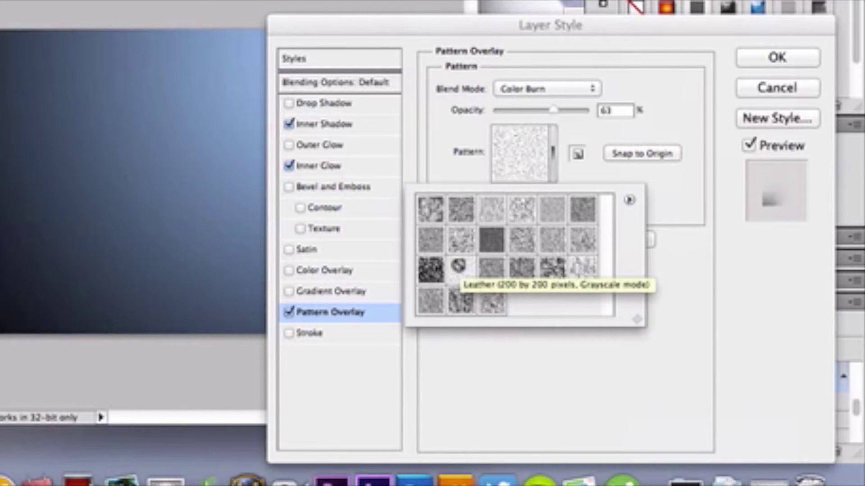
left_click(459, 265)
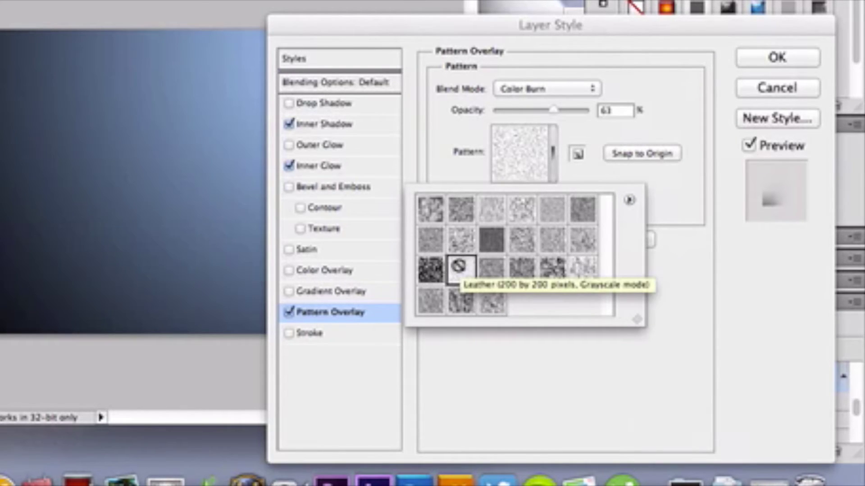
left_click(538, 360)
left_click(777, 57)
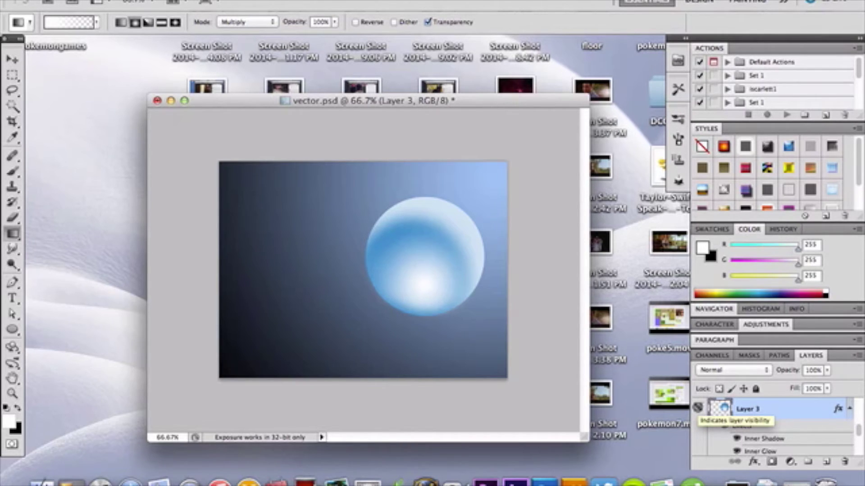
Show Layer 3 copy, and hide Layer 3, the Layer 4 sparkle texture and Layer 5
left_click(697, 413)
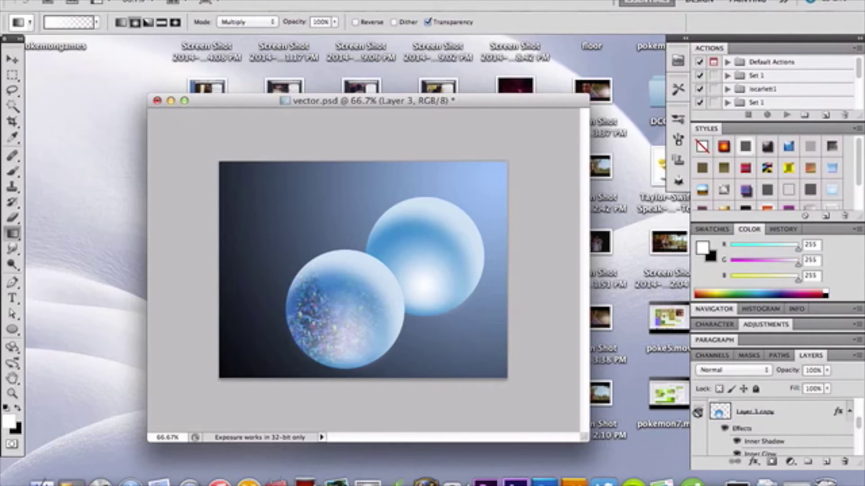
scroll(697, 412, "down", 3)
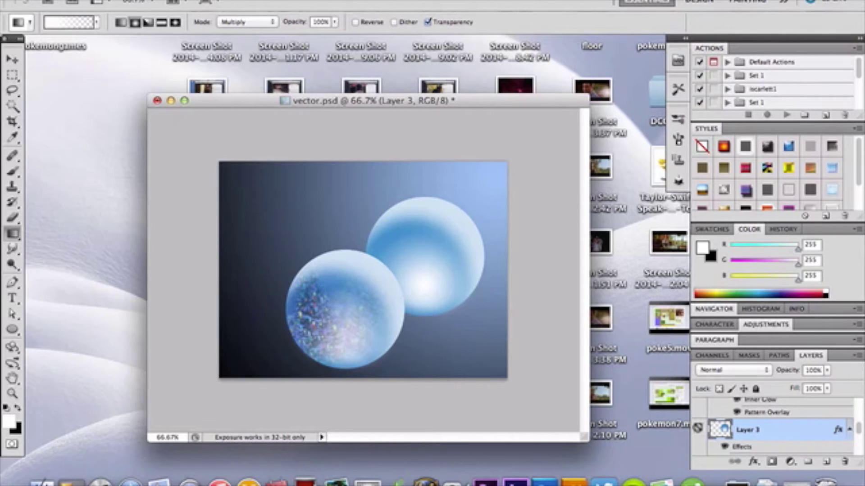
left_click(697, 428)
scroll(697, 426, "up", 1)
scroll(697, 426, "up", 1)
scroll(697, 427, "up", 1)
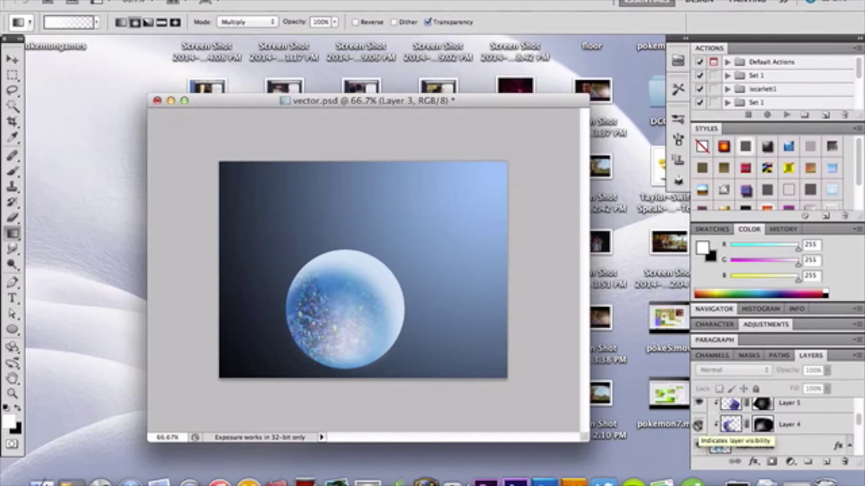
left_click(698, 425)
left_click(698, 403)
scroll(694, 403, "up", 1)
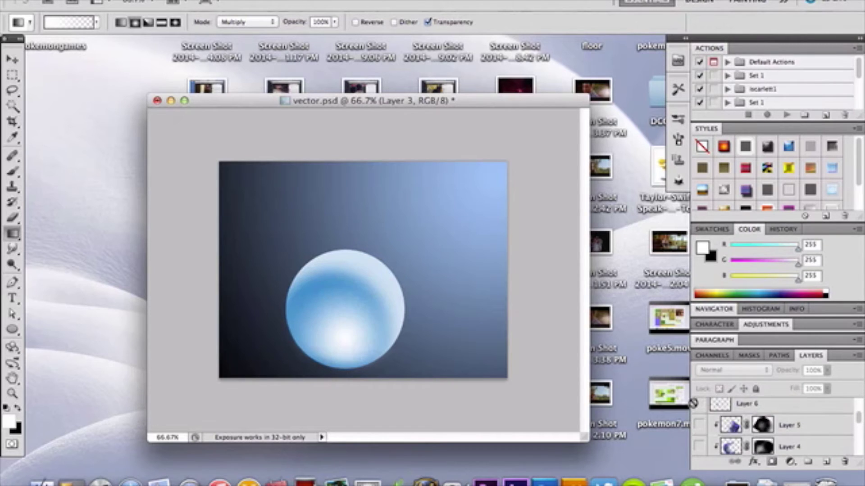
scroll(692, 403, "up", 1)
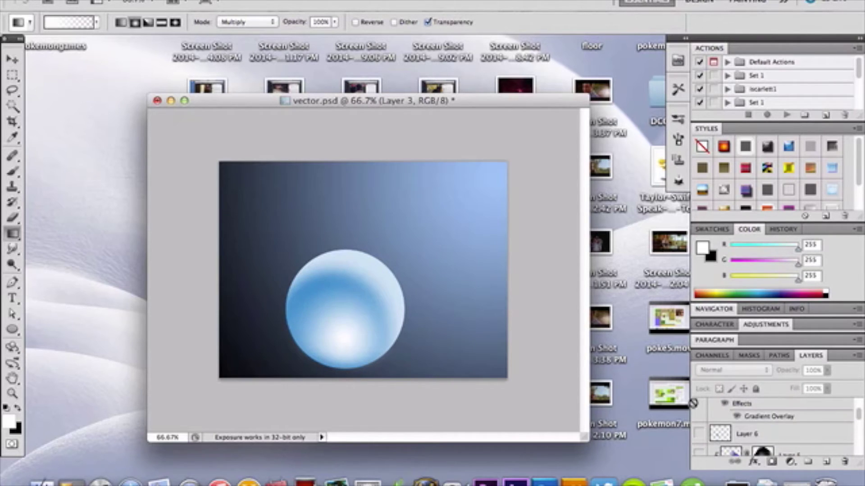
scroll(693, 403, "down", 1)
scroll(693, 404, "down", 1)
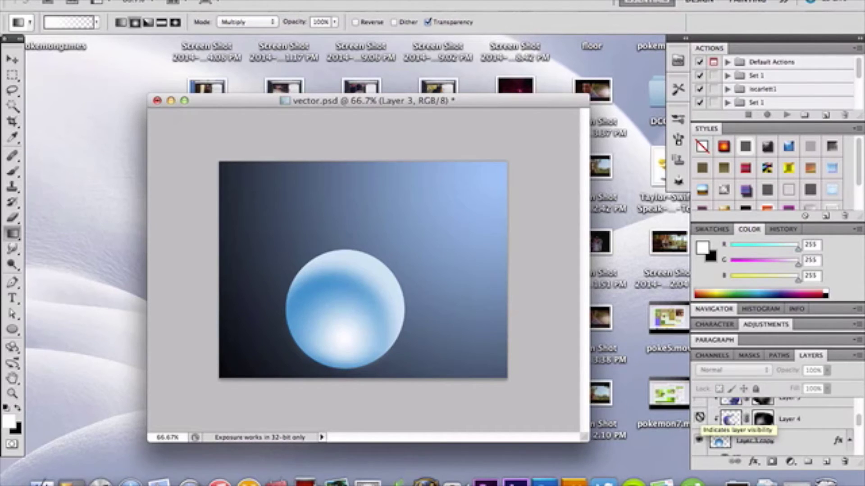
Make Layer 4's sparkly lights photo visible again and select that layer
left_click(699, 417)
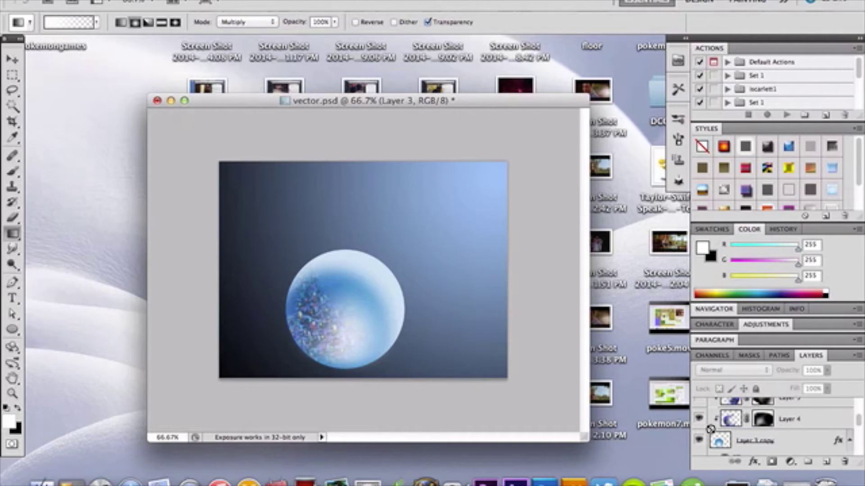
left_click(710, 427)
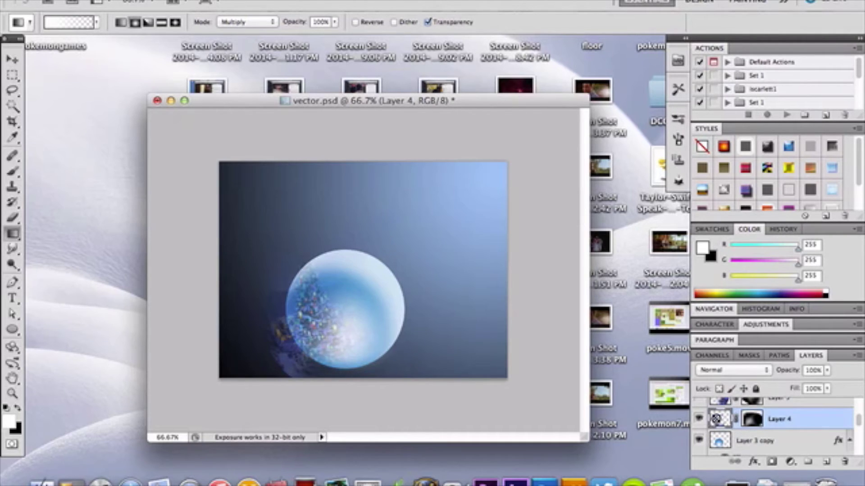
key("ctrl+t")
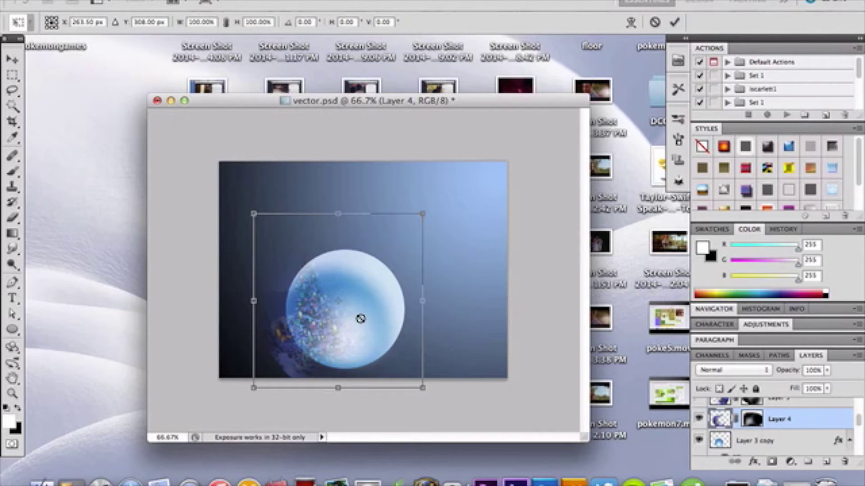
Move the lights photo up and right over the sphere and clip it to the sphere
mouse_move(371, 315)
left_mouse_down()
mouse_move(473, 272)
mouse_move(401, 304)
left_mouse_up()
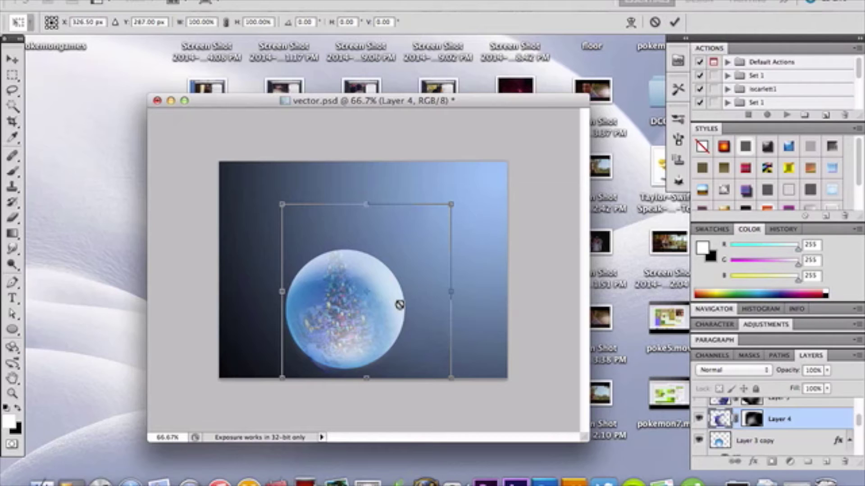
key("Return")
key("g")
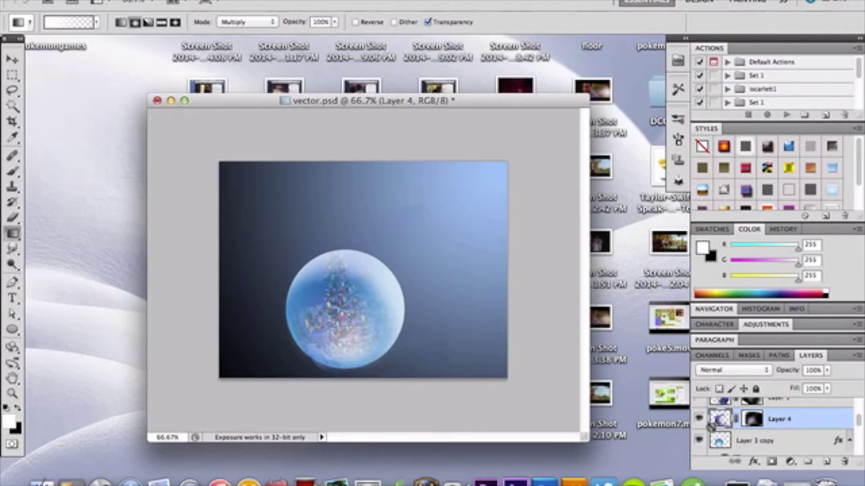
left_click(710, 427, "alt")
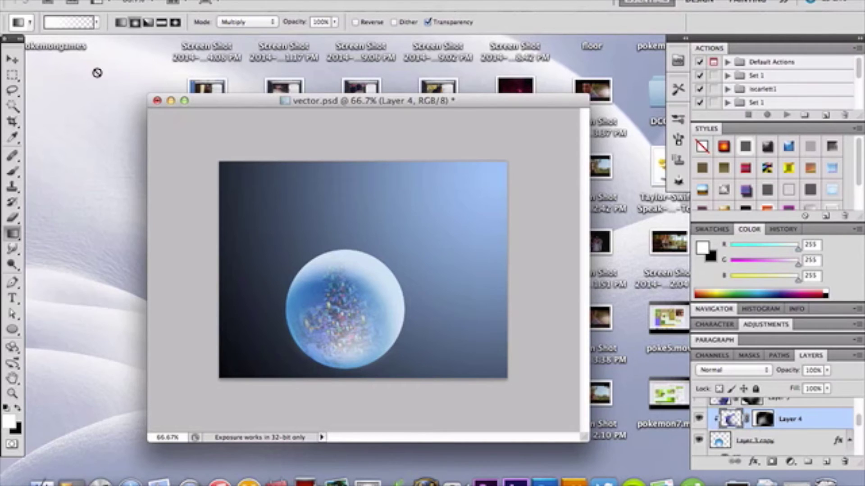
Close the Layer Mask submenu without choosing anything and select the Eraser tool
left_click(207, 1)
mouse_move(234, 150)
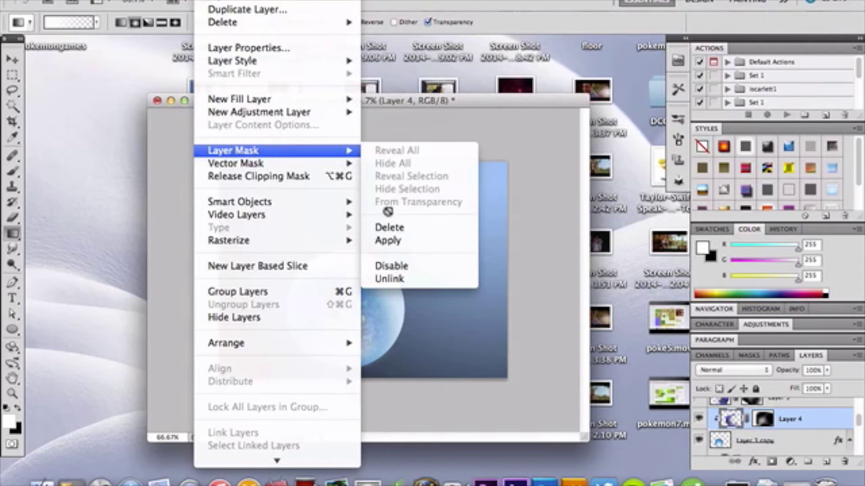
left_click(506, 145)
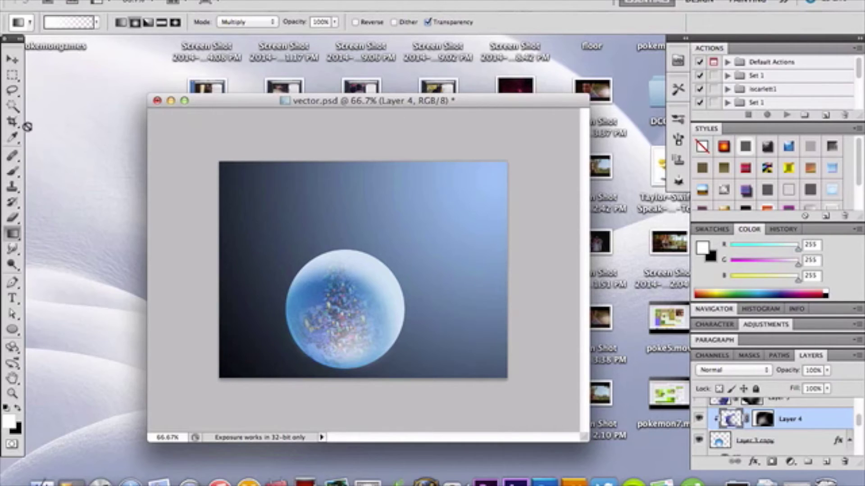
left_click(12, 218)
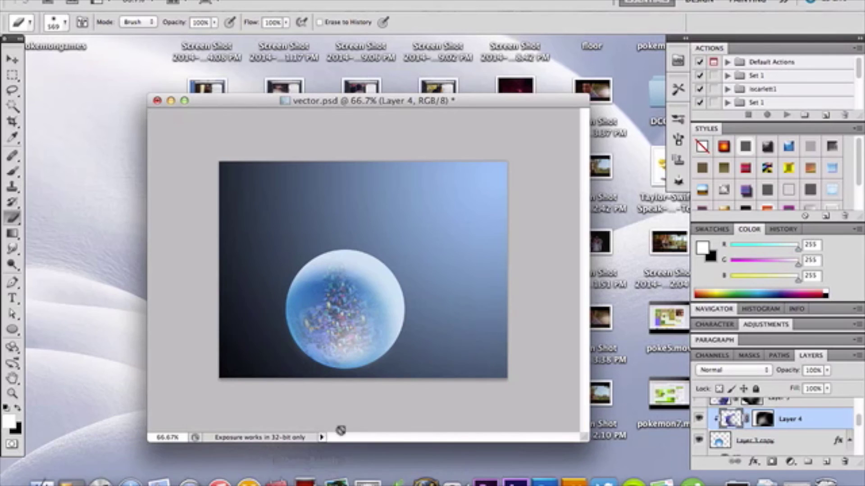
Switch to the Move tool in the toolbar
left_click(11, 61)
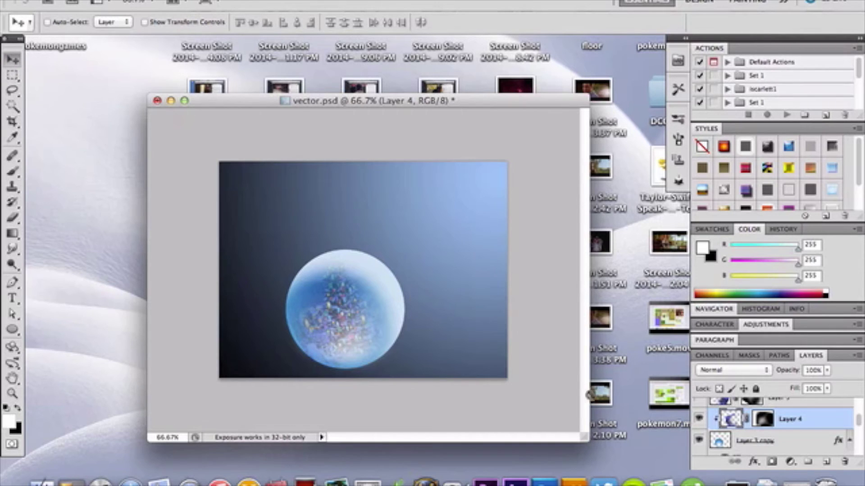
Show the Layer 5 sparkle texture and clip it inside the sphere
scroll(711, 428, "up", 1)
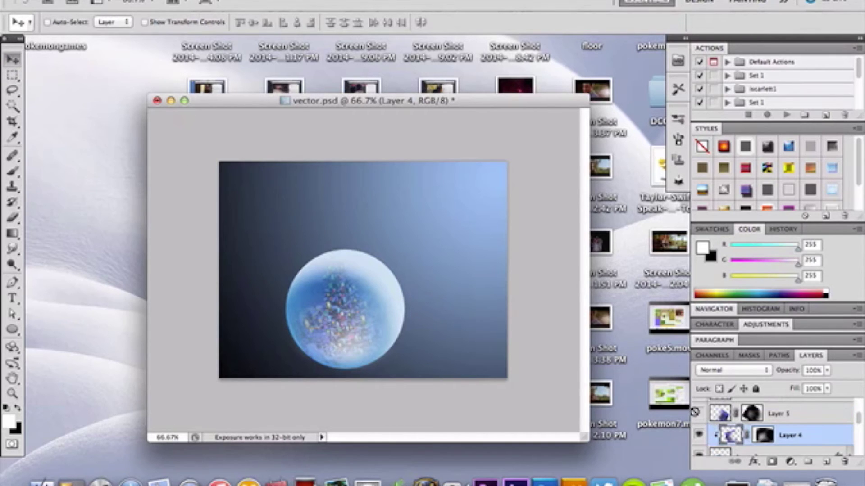
left_click(699, 413)
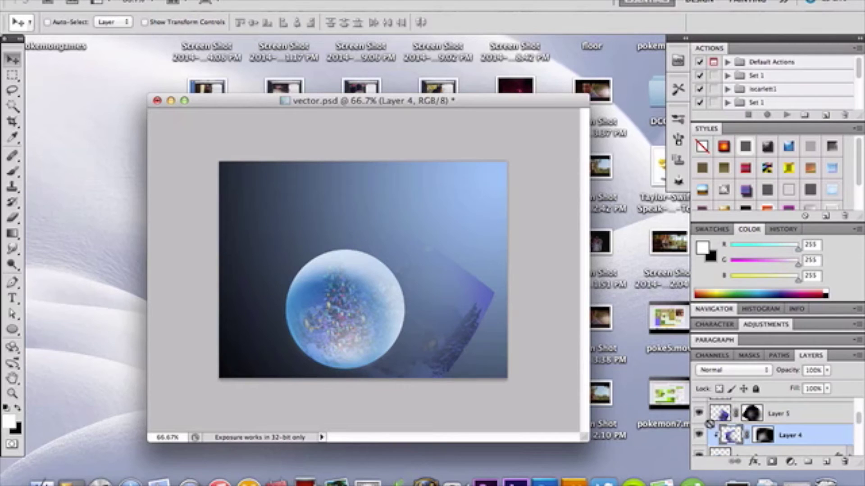
left_click(709, 423, "alt")
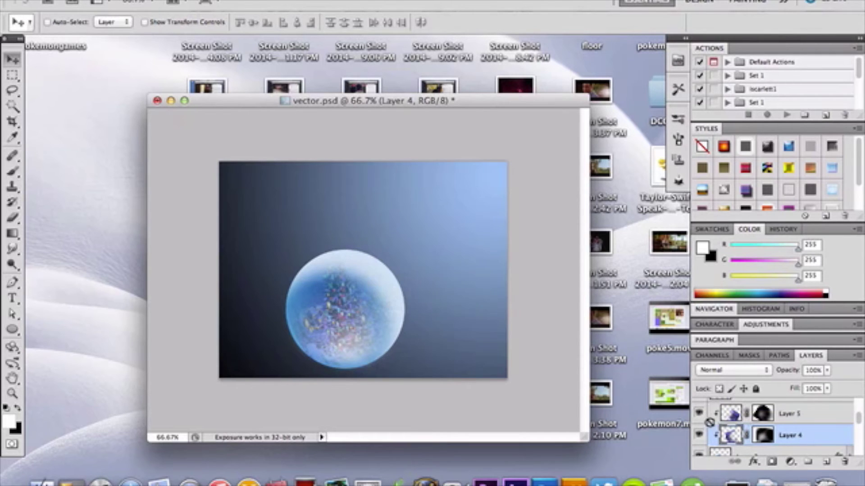
Free-transform Layer 5, shifting the lights photo right inside the ornament
left_click(709, 419)
key("ctrl+t")
left_click_drag(444, 299, 470, 301)
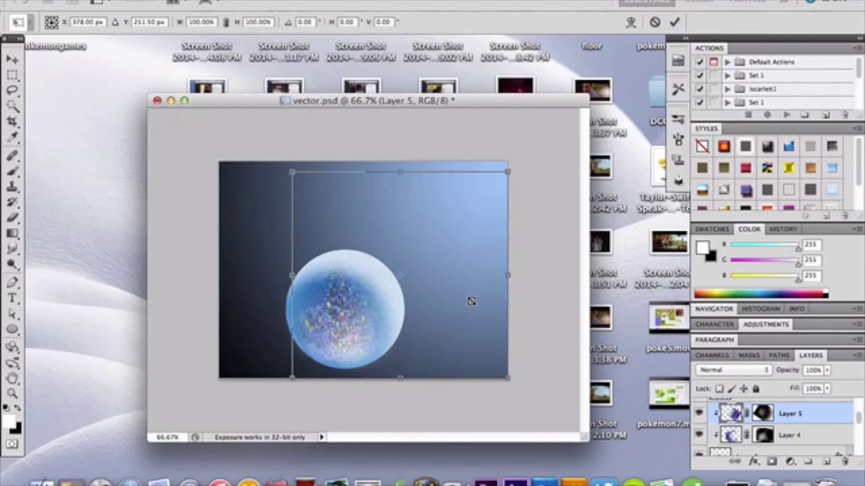
key("Return")
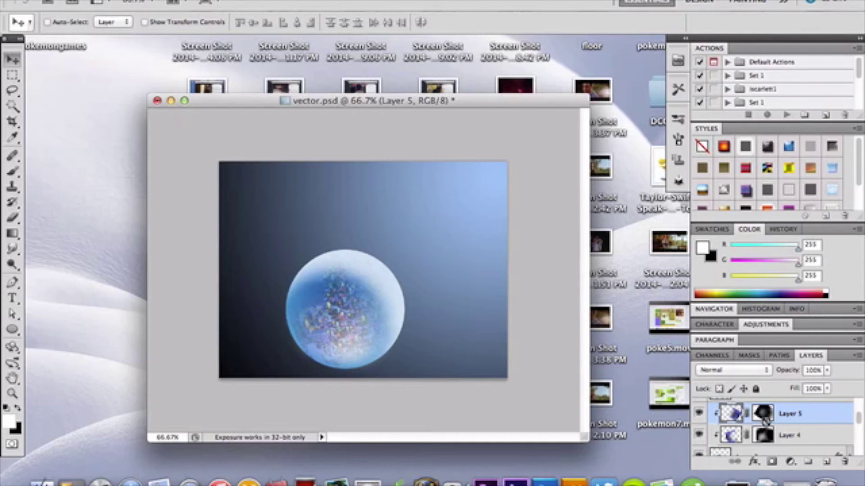
scroll(764, 420, "up", 2)
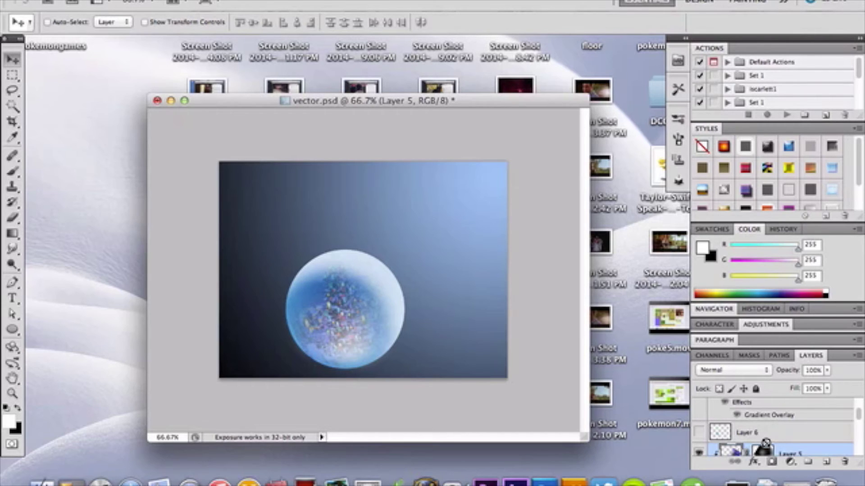
Reveal Layer 7's small yellow cap atop the sphere and view the image overview
scroll(766, 432, "up", 3)
left_click(700, 428)
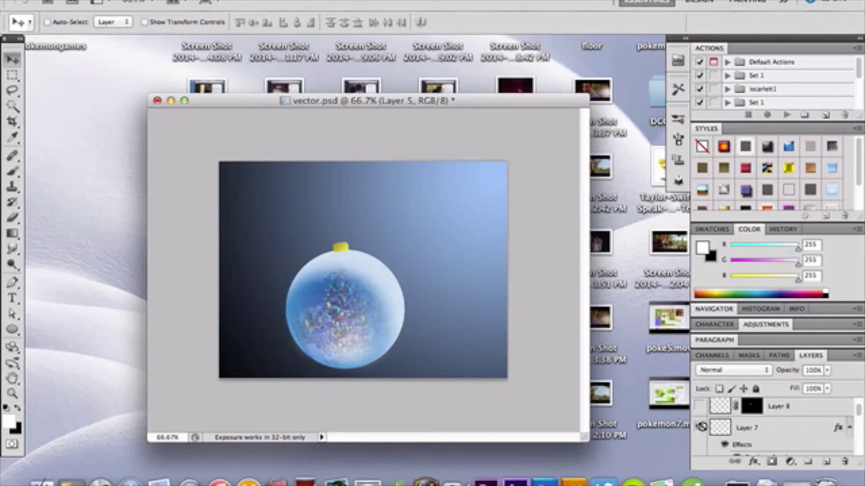
left_click(712, 310)
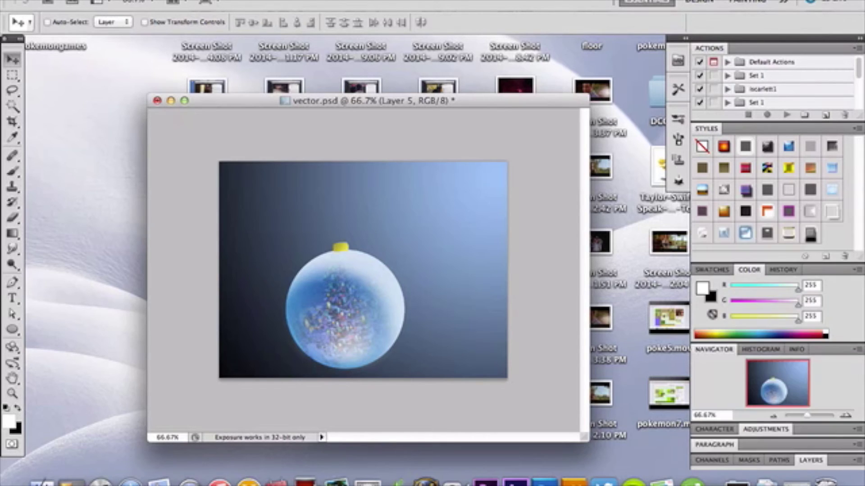
left_click(847, 416)
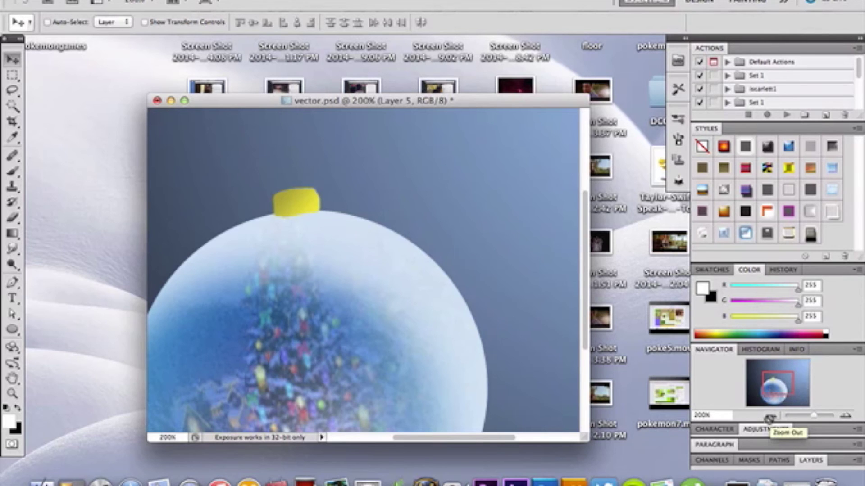
left_click(769, 419)
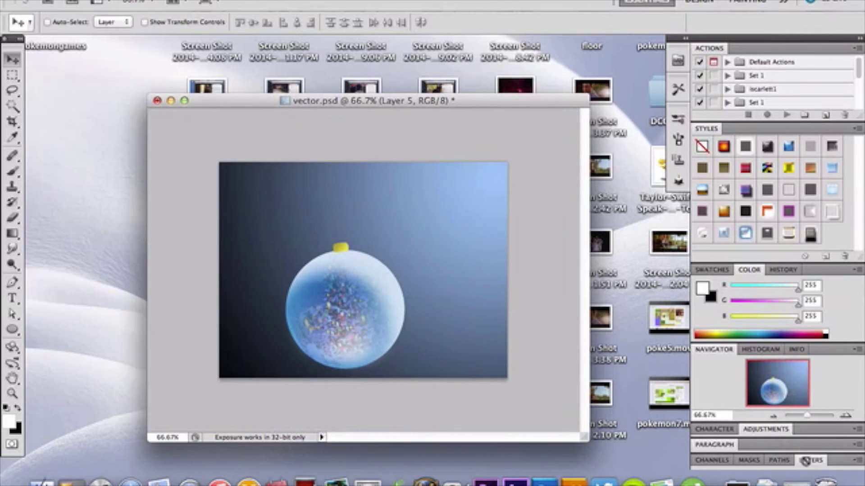
left_click(810, 461)
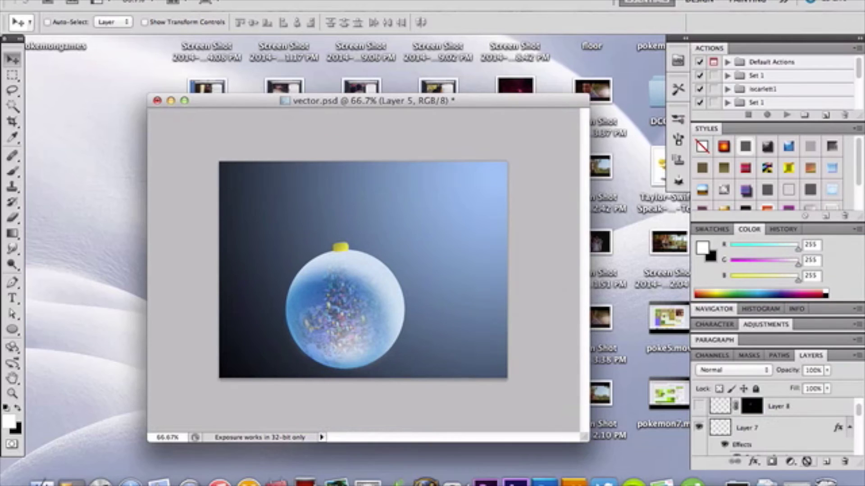
double_click(801, 429)
Apply a reversed gradient overlay with an olive #666231 left stop to Layer 7's cap
left_click(471, 347)
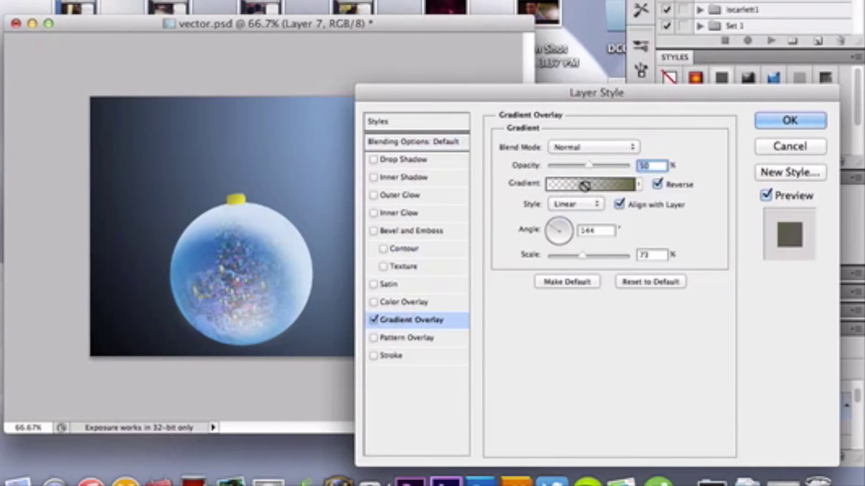
left_click(584, 185)
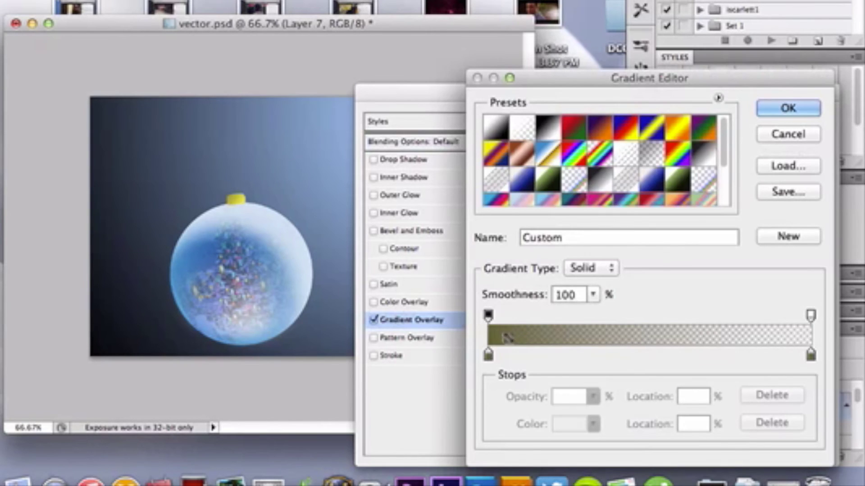
left_click(486, 356)
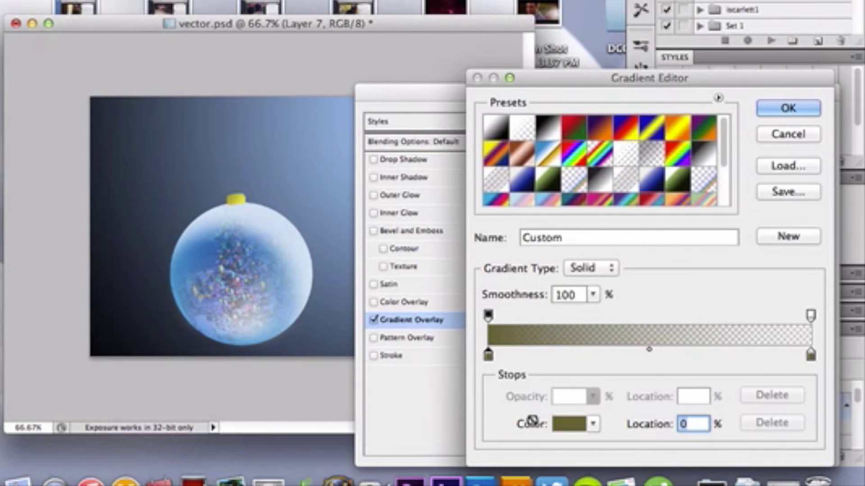
left_click(568, 424)
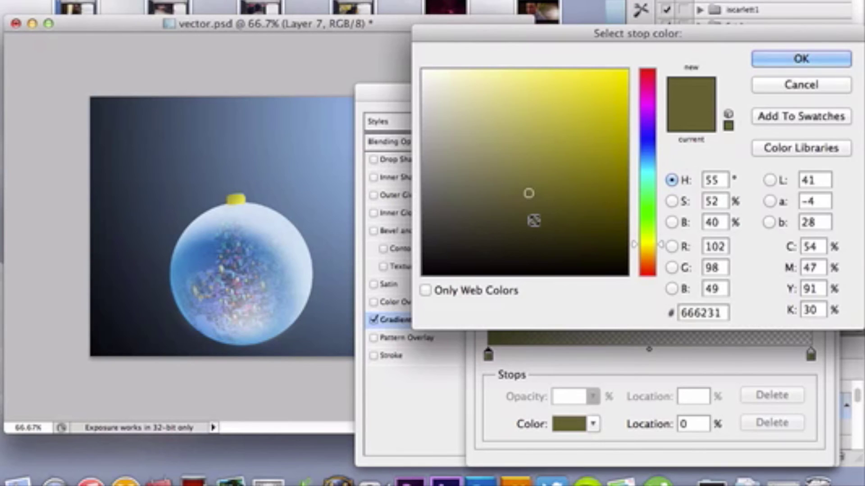
key("Return")
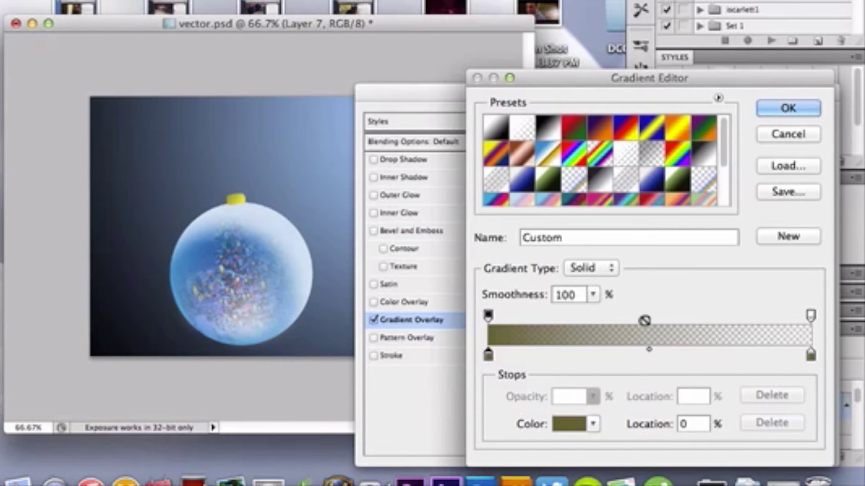
left_click(791, 107)
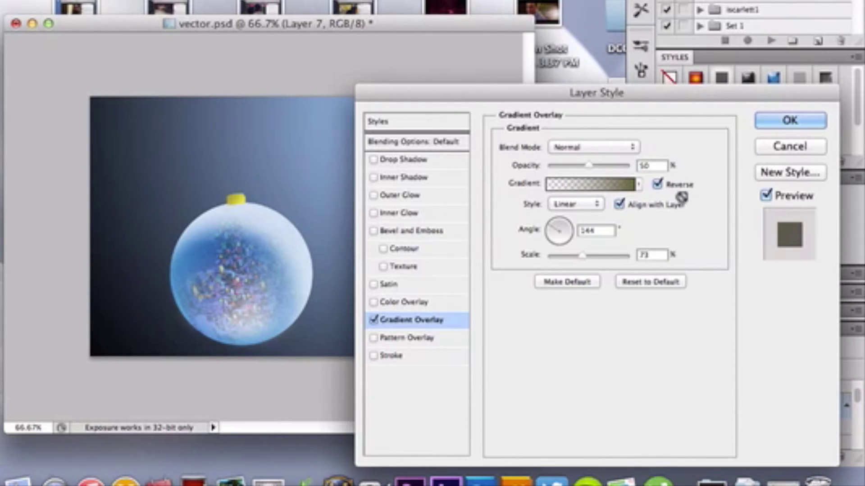
left_click(657, 182)
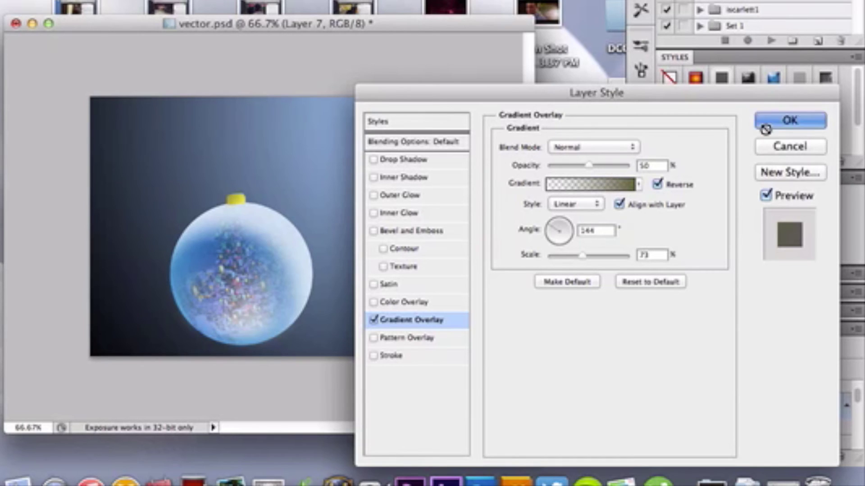
left_click(790, 120)
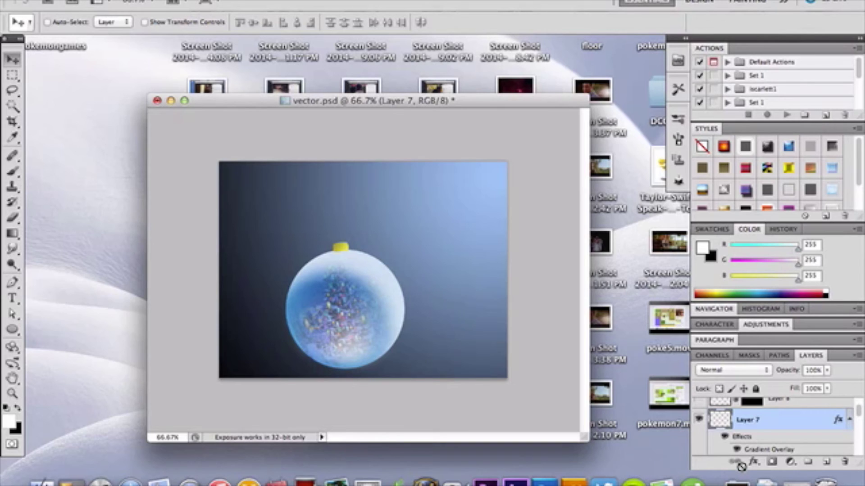
Make Layer 9's yellow hanging loop visible and select Layer 9
scroll(746, 435, "up", 3)
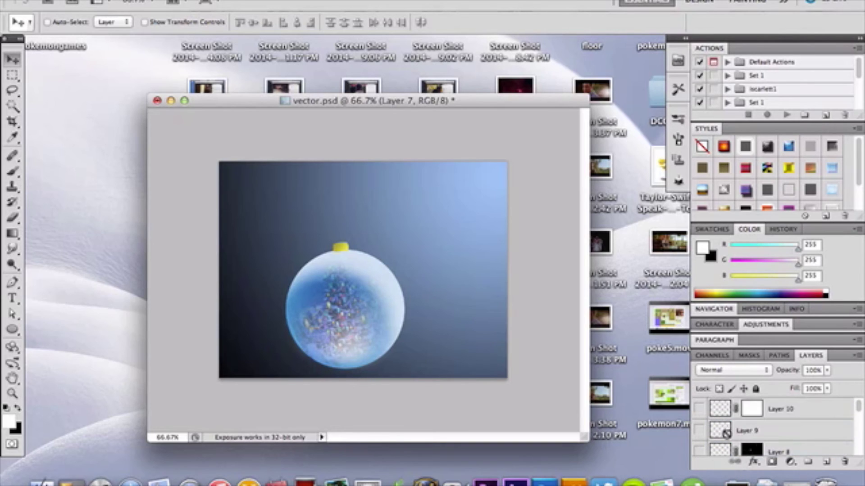
left_click(699, 430)
left_click(747, 431)
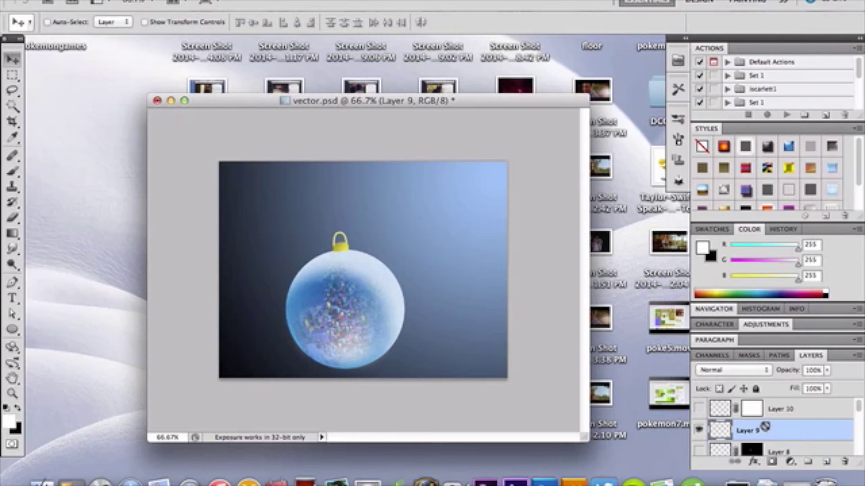
Select Layer 8, then turn on Layer 6 and make it the working layer
scroll(765, 426, "down", 1)
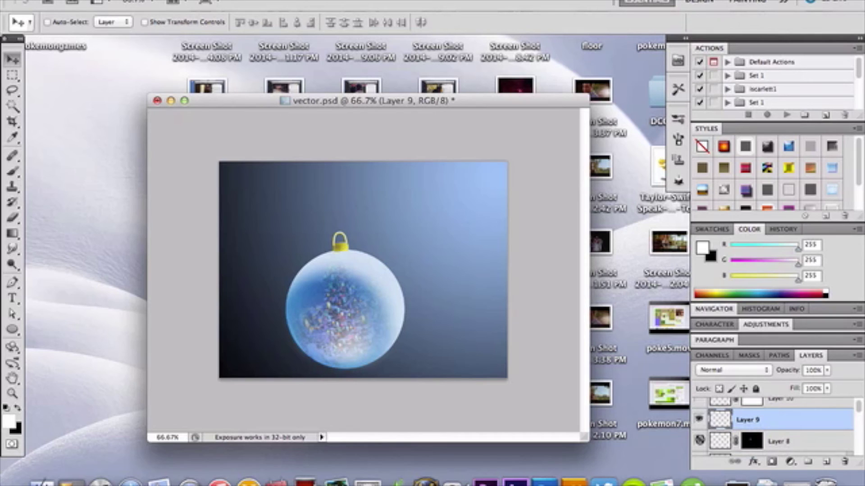
left_click(784, 441)
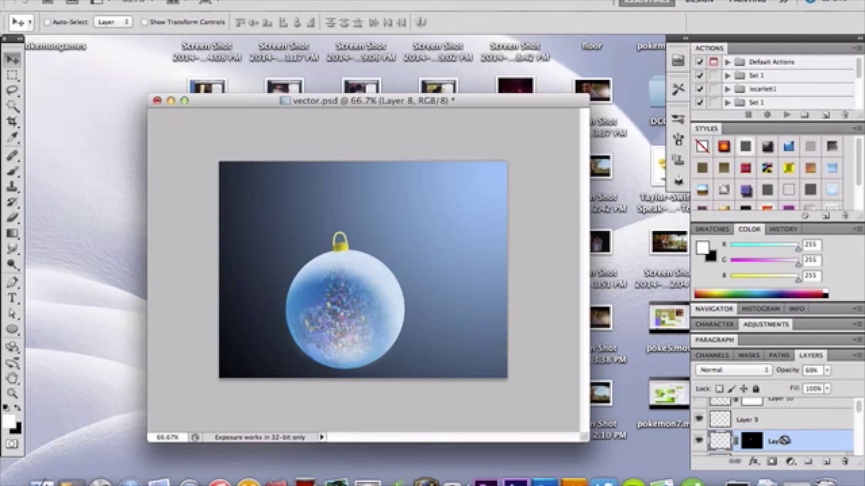
scroll(784, 440, "down", 1)
scroll(785, 441, "down", 1)
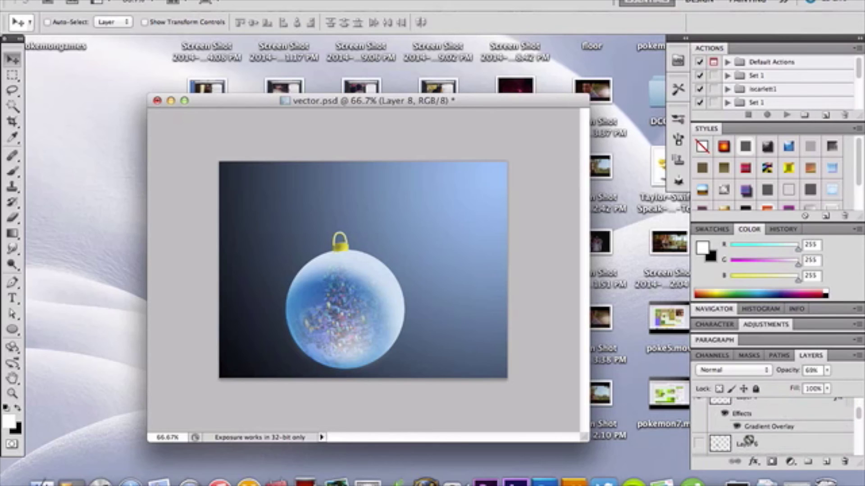
left_click_drag(784, 440, 748, 441)
left_click(699, 444)
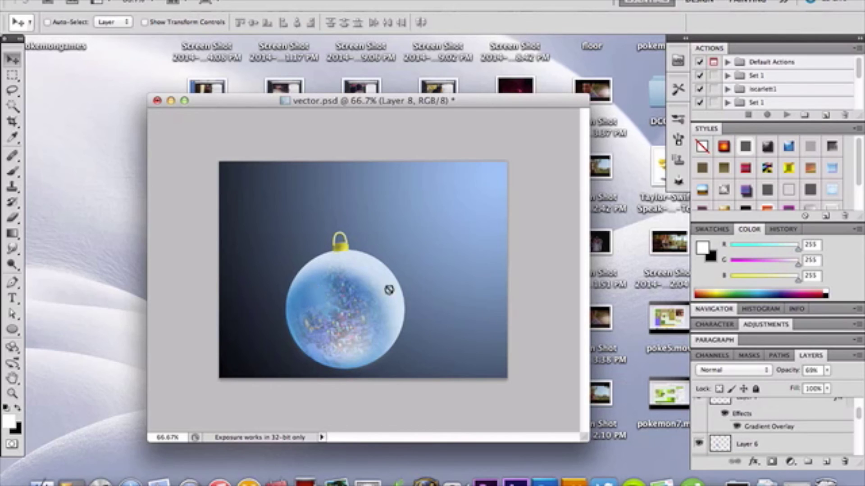
left_click(794, 447)
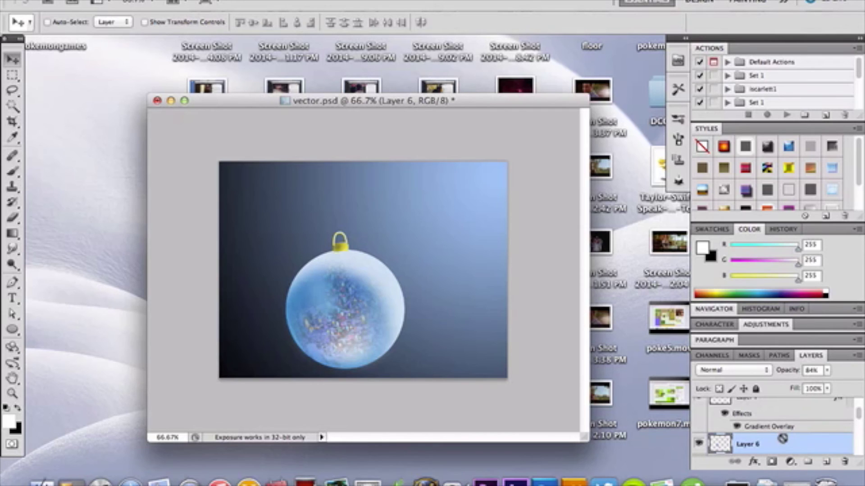
Pick the Brush tool and reveal the red ribbon layer above the cap
scroll(783, 438, "up", 5)
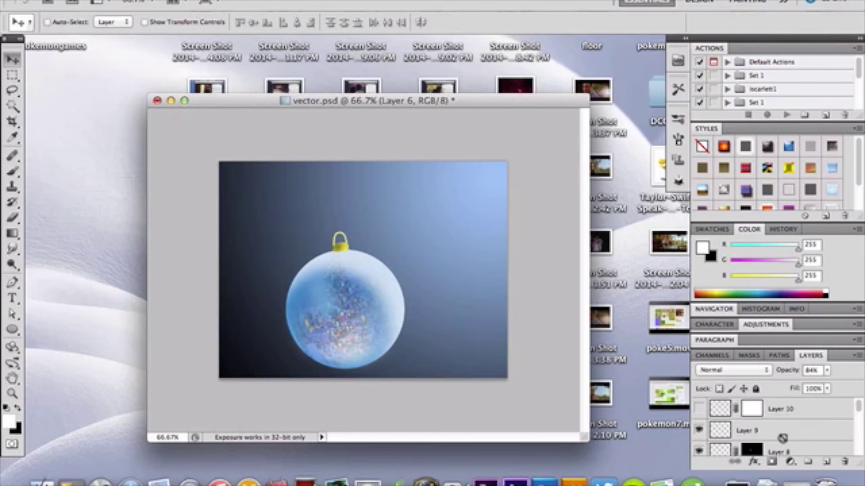
left_click(13, 173)
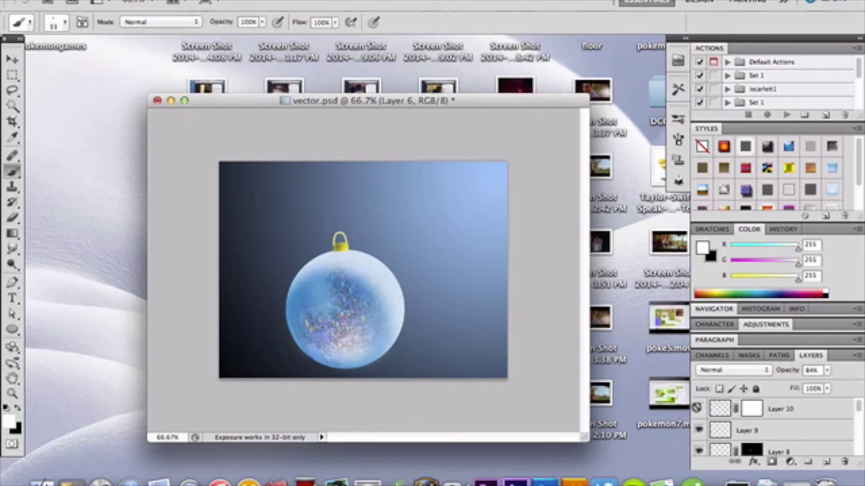
left_click(696, 407)
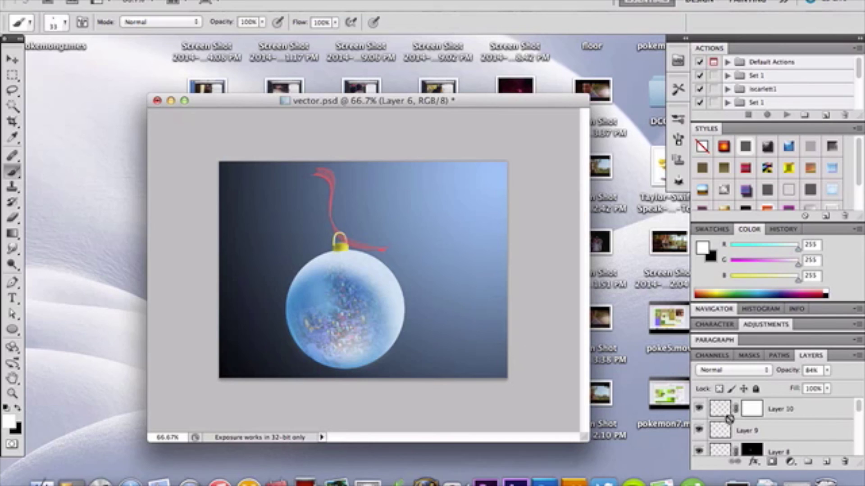
Drag in the Layers panel toward Layer 10's visibility column
mouse_move(759, 417)
left_mouse_down()
mouse_move(759, 430)
mouse_move(700, 425)
left_mouse_up()
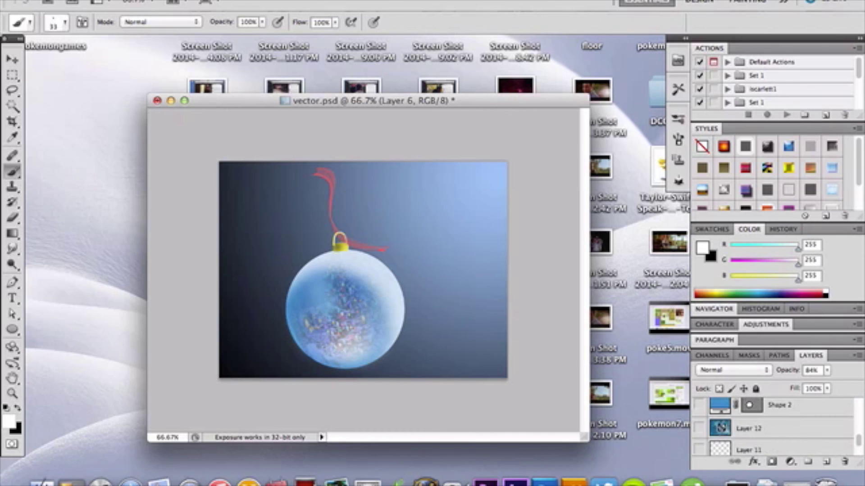
Show Layer 12's pale blue snowflake backdrop and select that layer
left_click(699, 425)
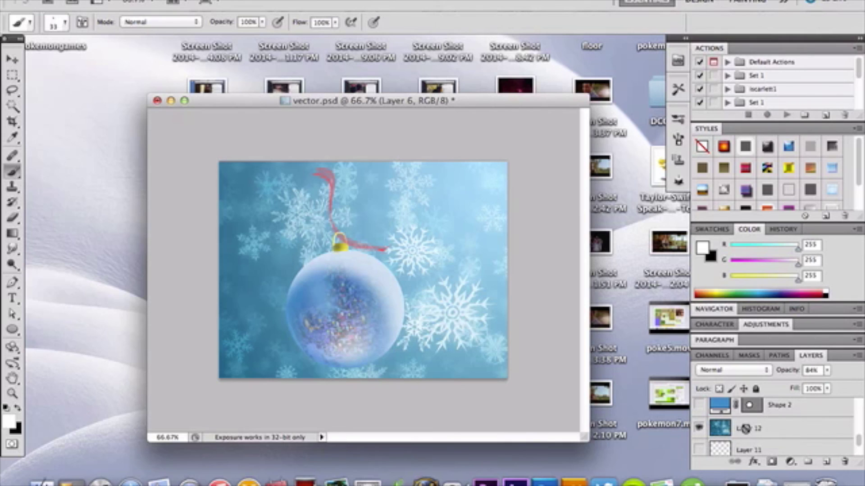
left_click(764, 429)
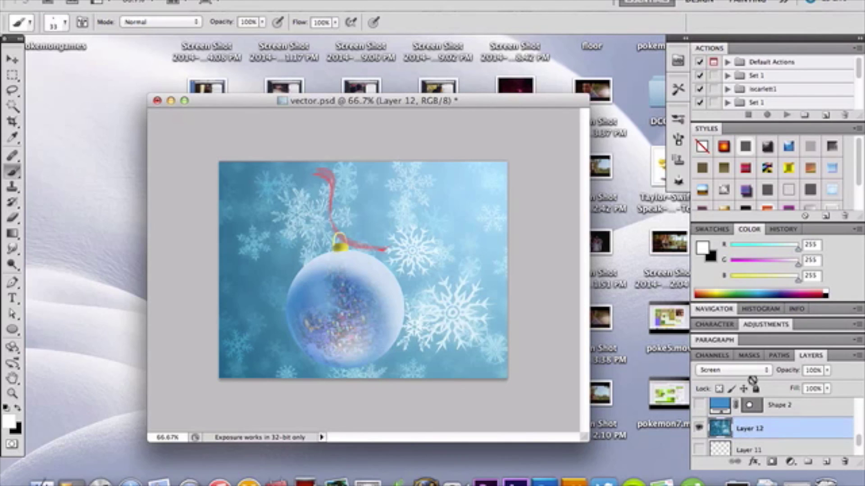